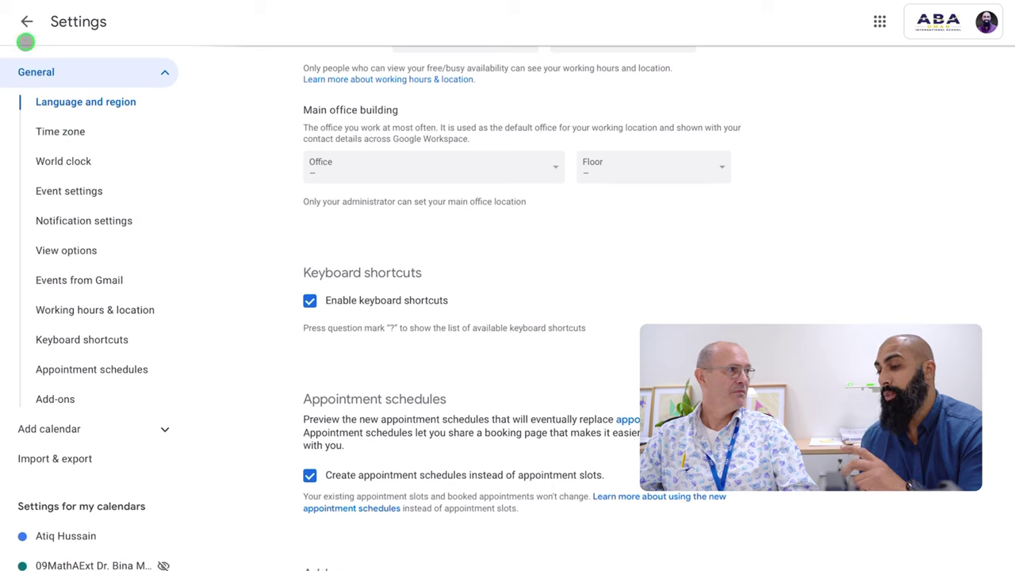
# Step: Return from the settings to the calendar and start creating an appointment schedule
pyautogui.click(25, 26)
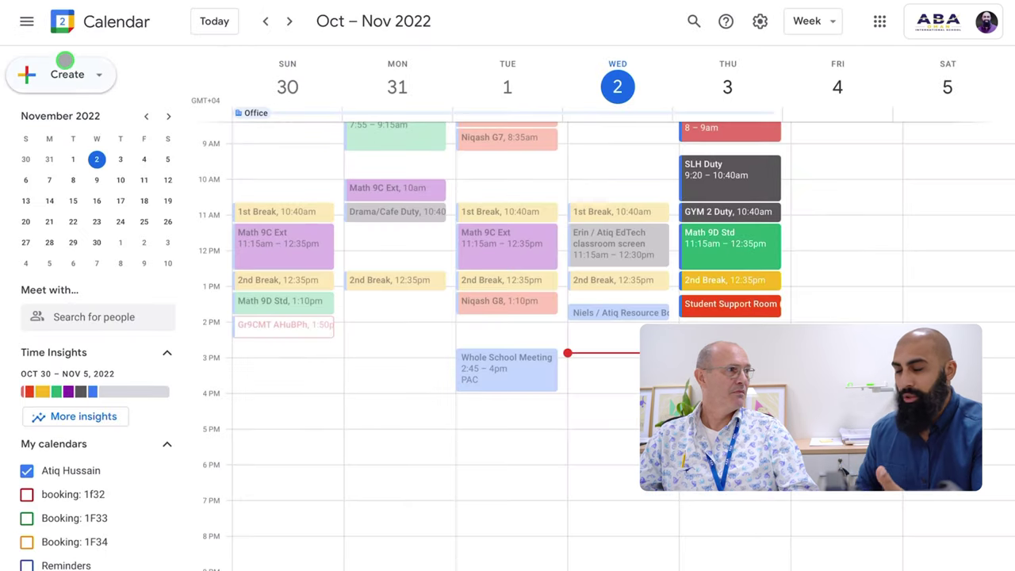
pyautogui.click(75, 73)
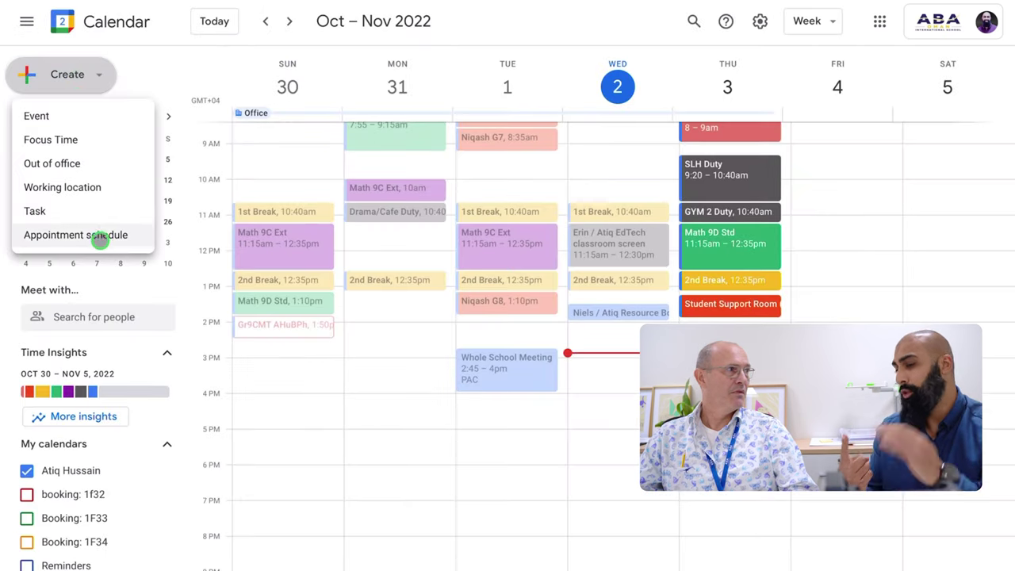
pyautogui.click(77, 237)
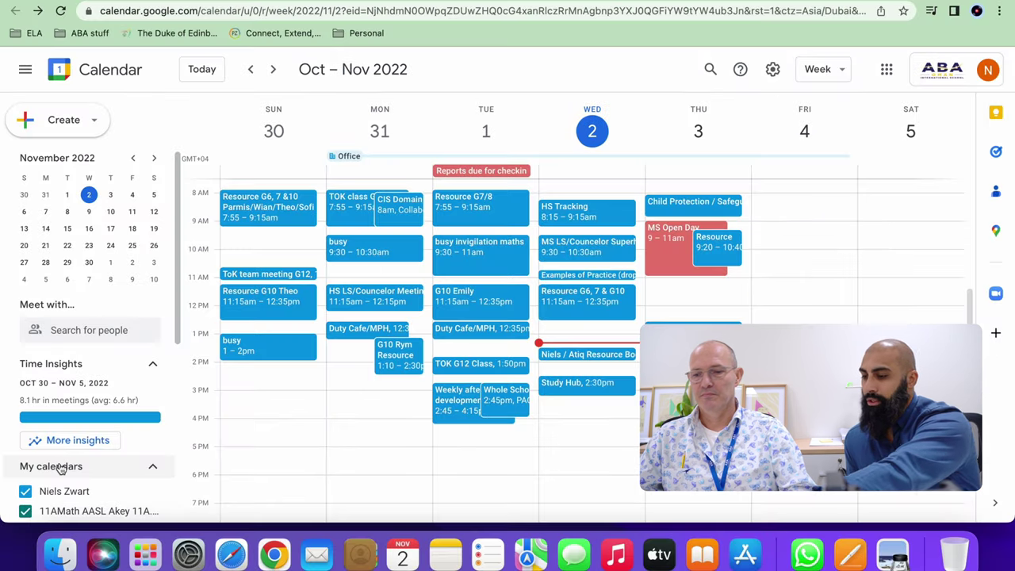
# Step: Start a new calendar and name it "SSS Booking: Main hall"
pyautogui.click(61, 468)
pyautogui.scroll(-3, 61, 469)
pyautogui.scroll(-2, 61, 469)
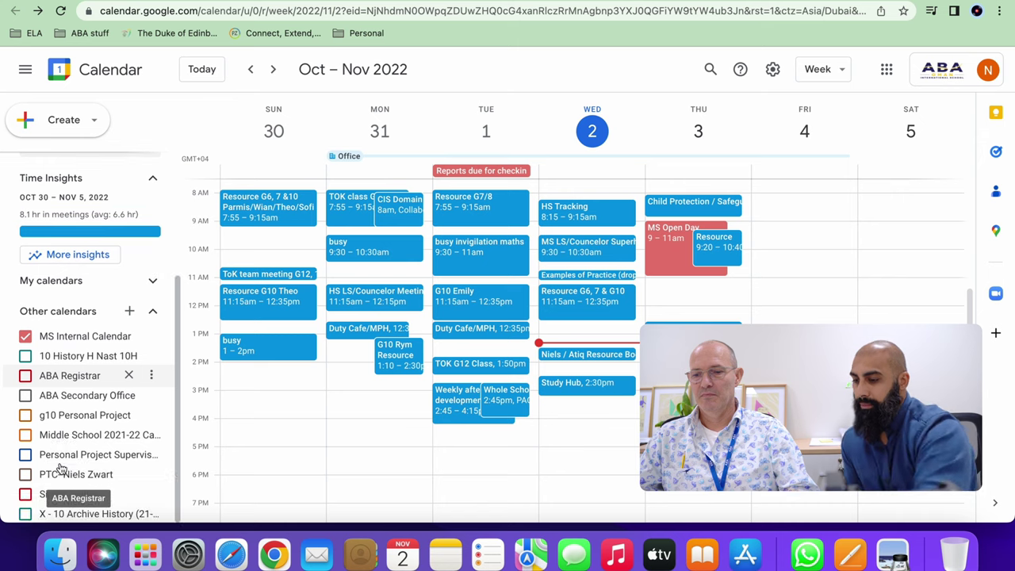
pyautogui.click(129, 311)
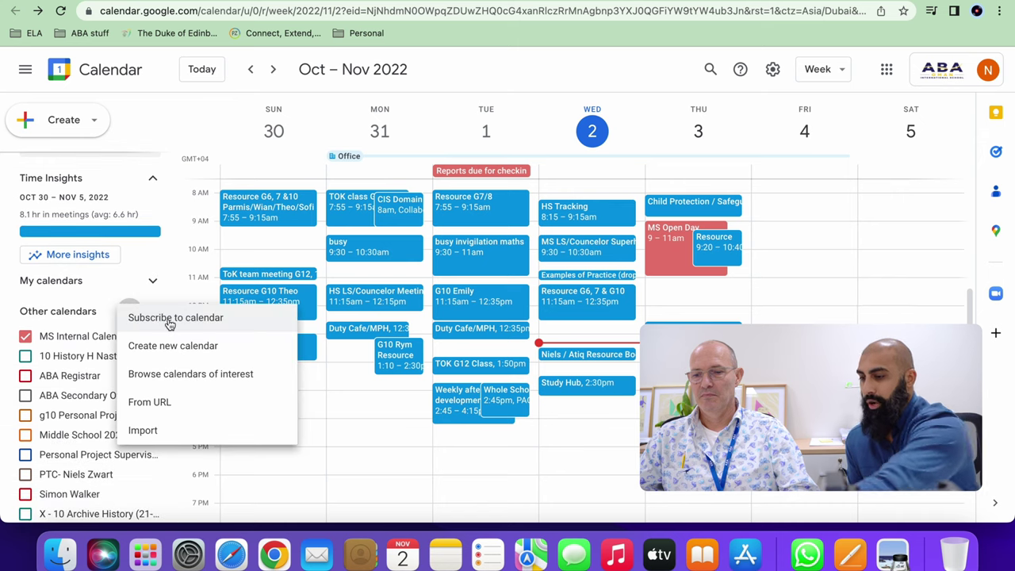
pyautogui.click(185, 351)
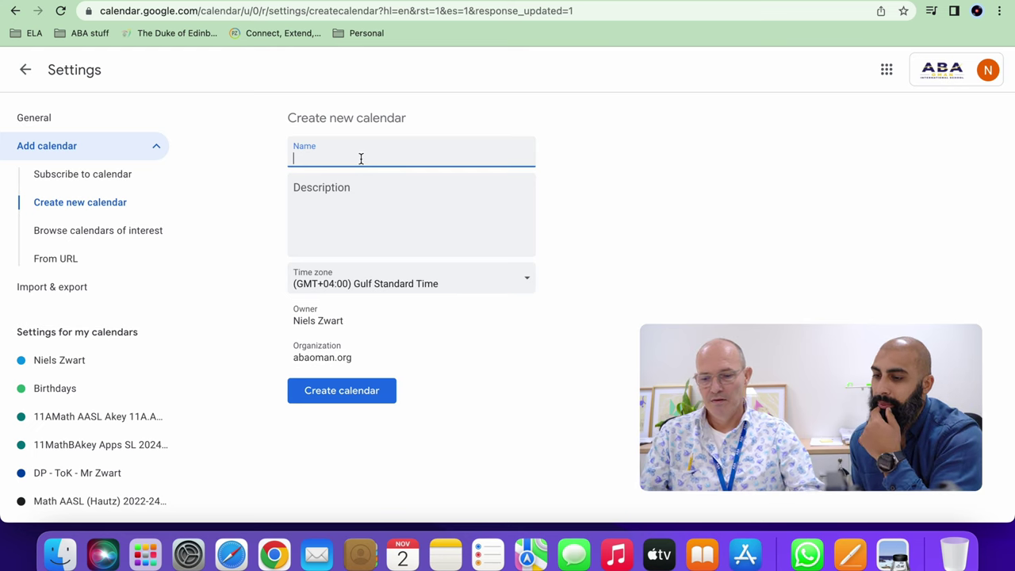
pyautogui.write('SSS Booking: Main hall')
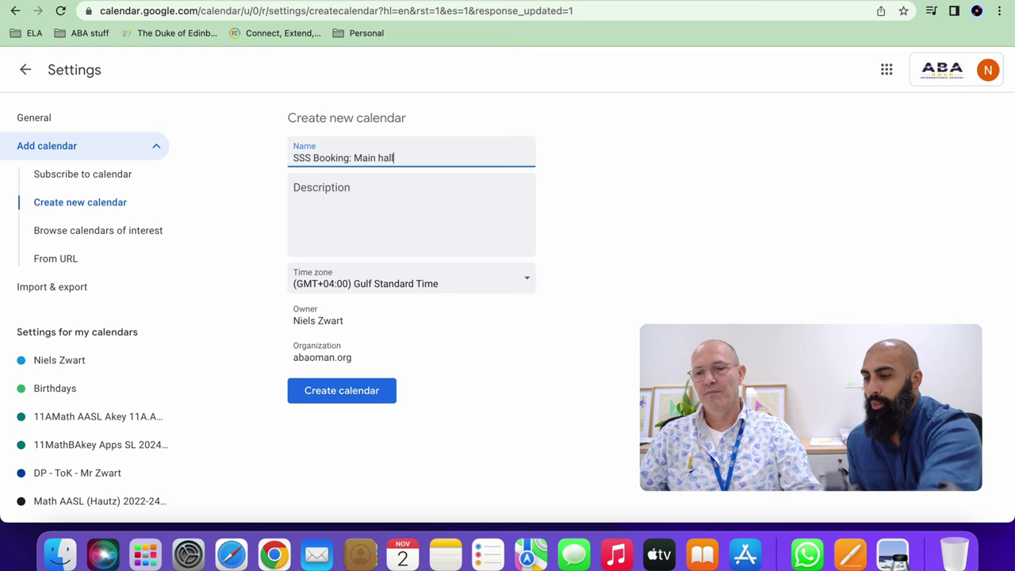
# Step: Describe the calendar as "Max accommodation 22 students", "Projector: yes", "White boards: yes, 2", copy that text and create the calendar
pyautogui.click(313, 188)
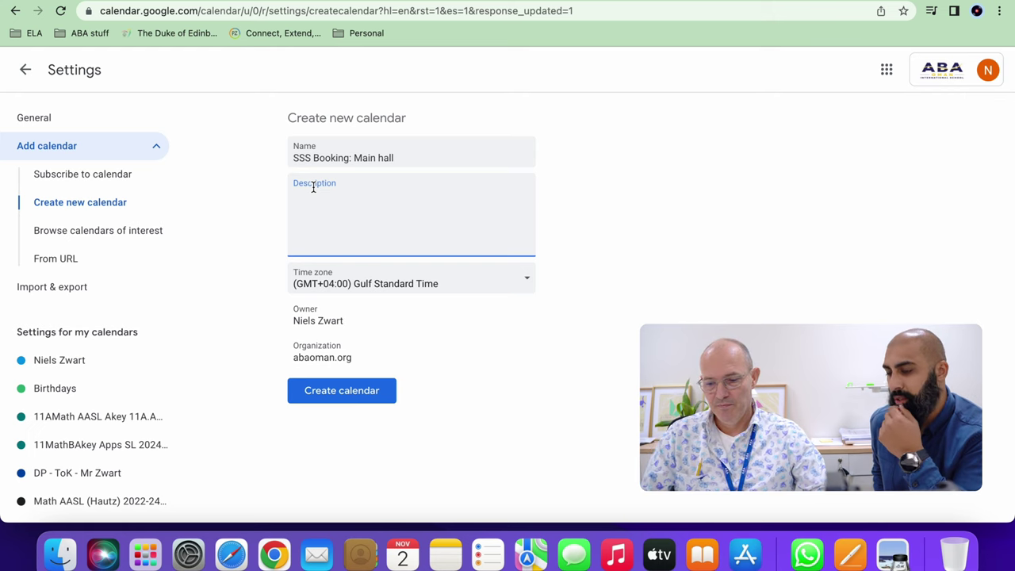
pyautogui.write('Max accommodation 22 students')
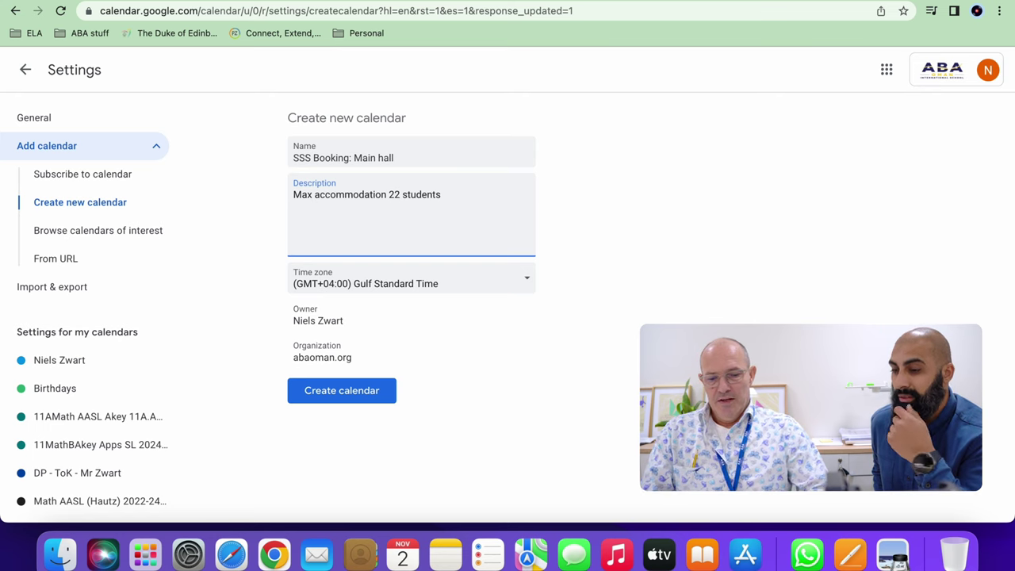
pyautogui.write('Projector:yes White boards: yes, 2')
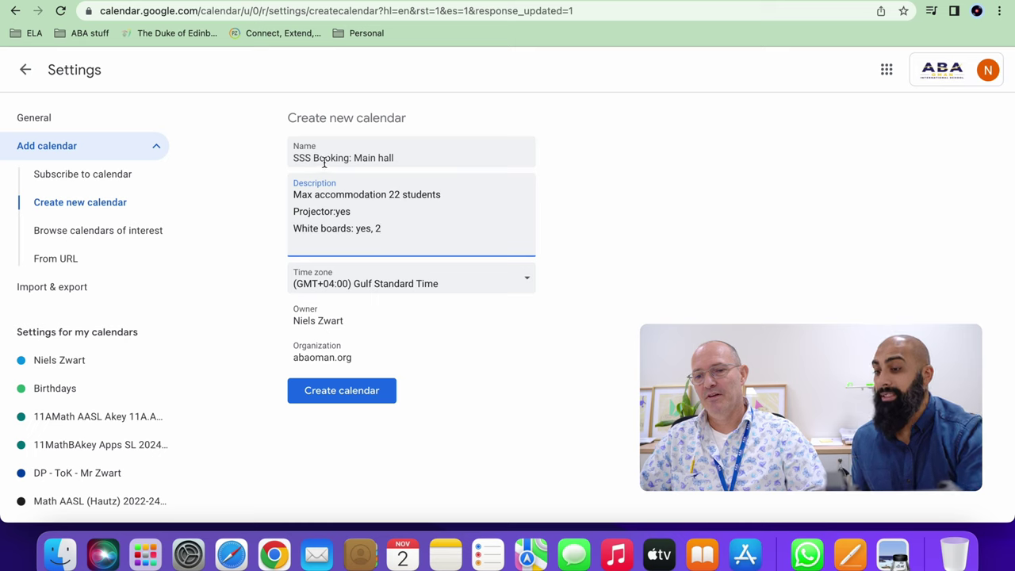
pyautogui.moveTo(294, 194); pyautogui.dragTo(394, 230)
pyautogui.press('super+c')
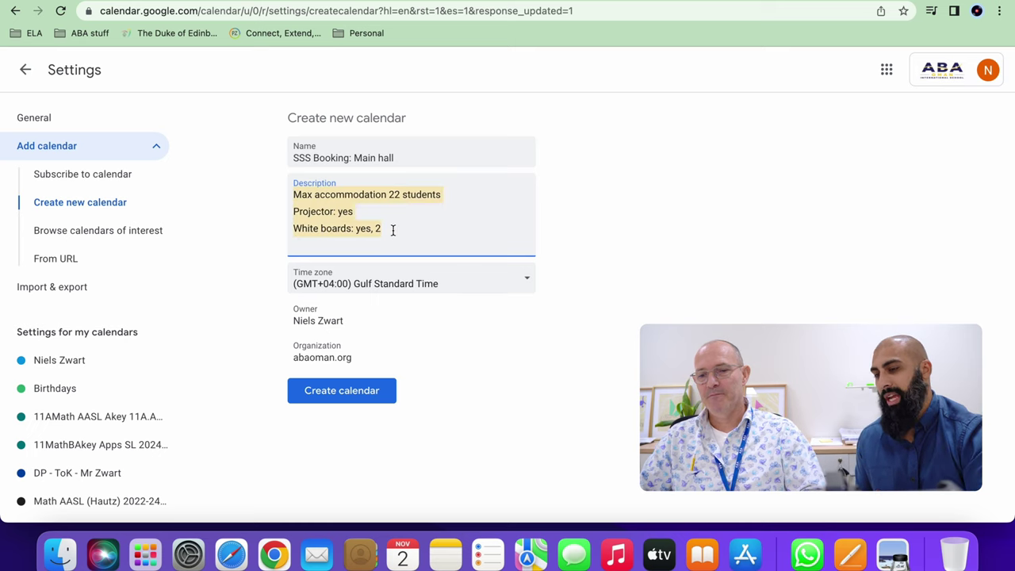
pyautogui.click(356, 402)
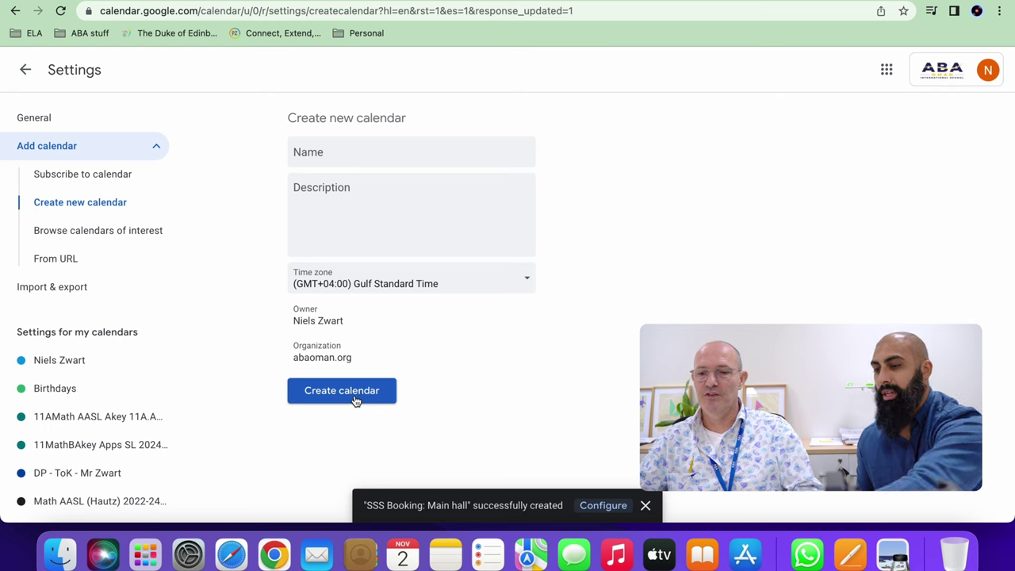
# Step: Create the calendar "SSS Booking: 1F32" with the copied description, changing the maximum accommodation to 14 students and the white boards entry to "yes"
pyautogui.click(372, 215)
pyautogui.press('super+v')
pyautogui.click(332, 153)
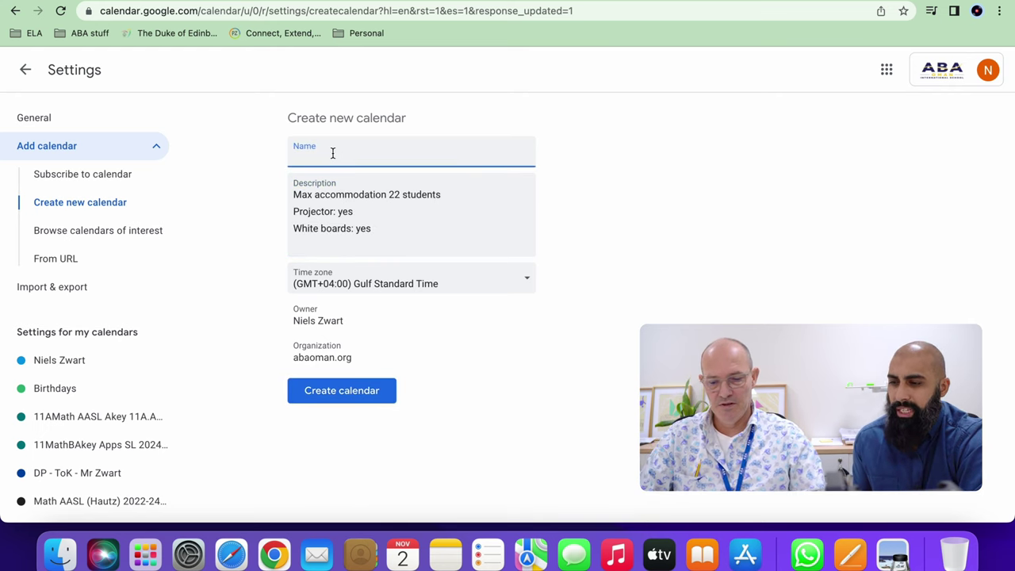
pyautogui.write('SSS Booking: ')
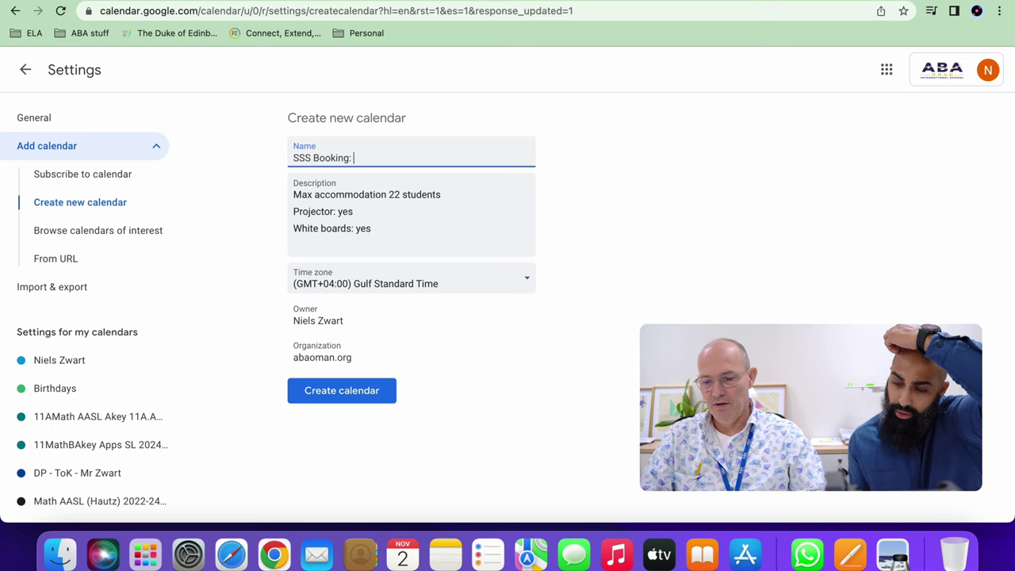
pyautogui.write('1')
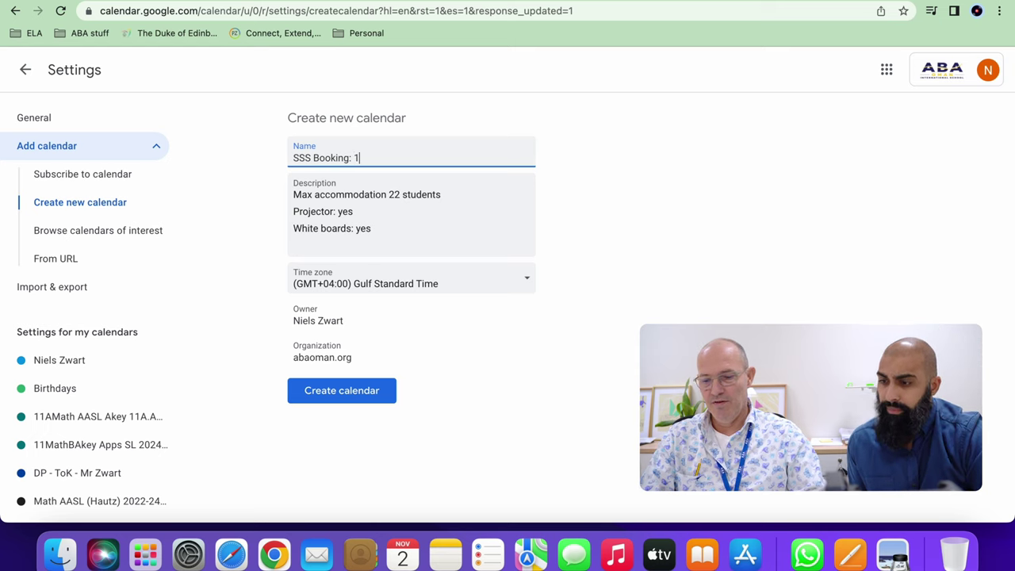
pyautogui.write('F32')
pyautogui.doubleClick(395, 195)
pyautogui.write('14')
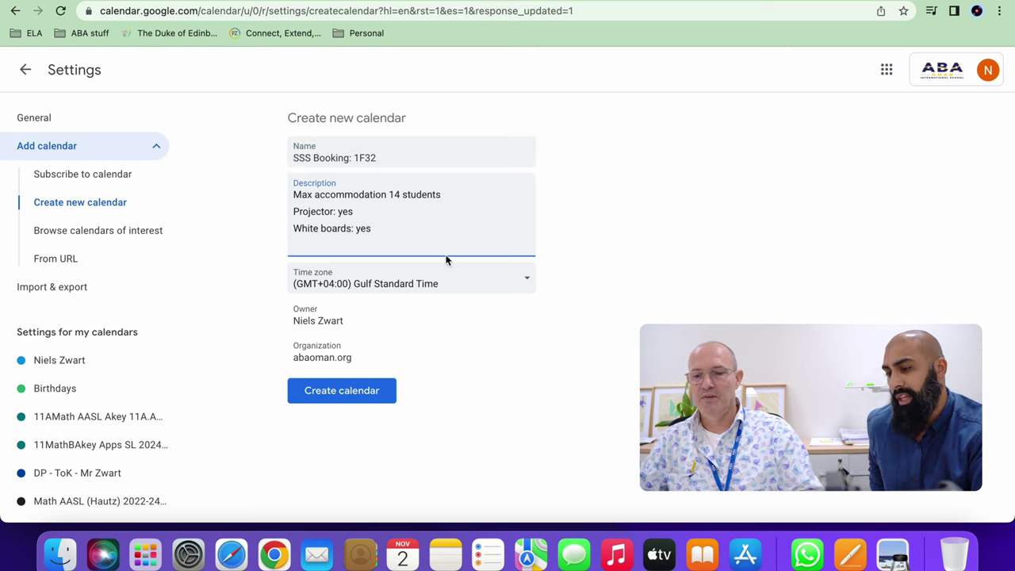
pyautogui.click(341, 392)
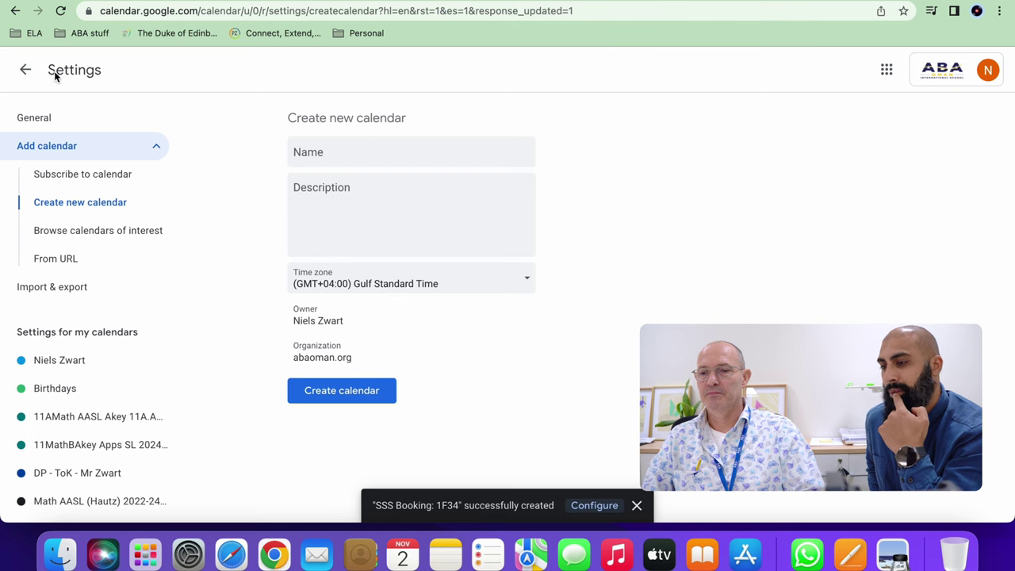
# Step: Color the "SSS Booking: Main hall" calendar purple and display only the "SSS Booking: 1F32" calendar
pyautogui.click(26, 72)
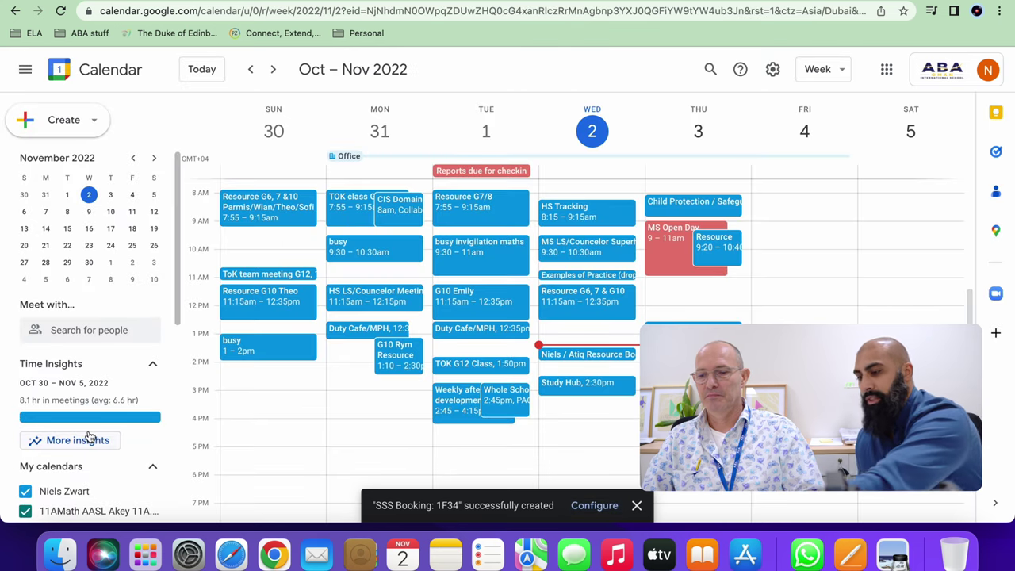
pyautogui.scroll(-10, 95, 440)
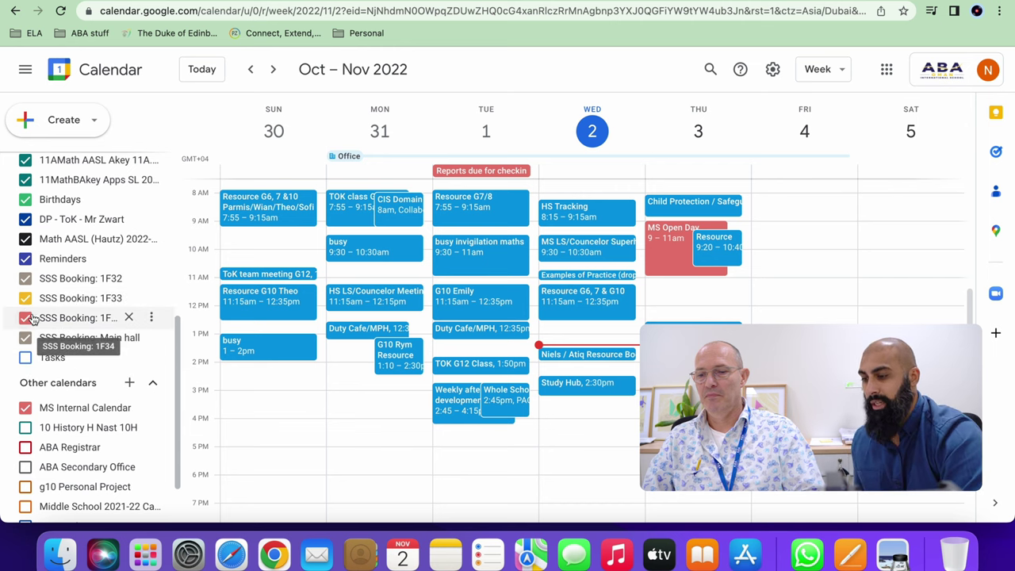
pyautogui.click(156, 339)
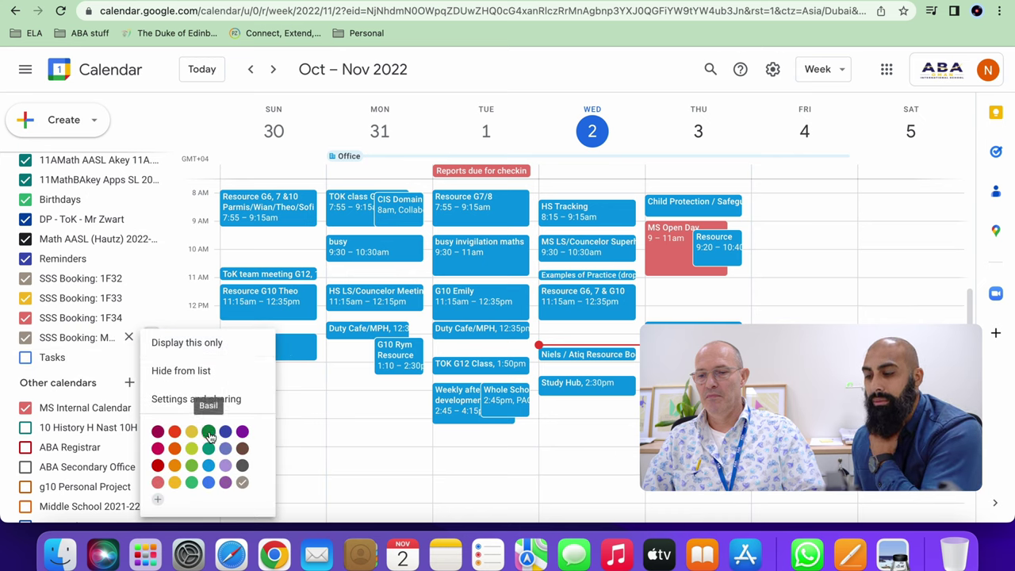
pyautogui.click(242, 433)
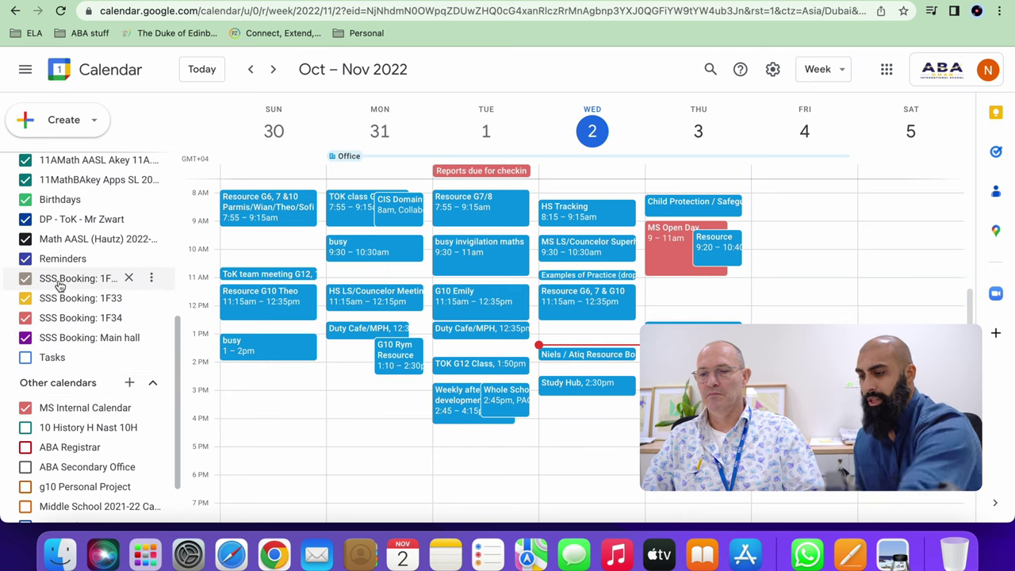
pyautogui.click(150, 278)
pyautogui.click(185, 288)
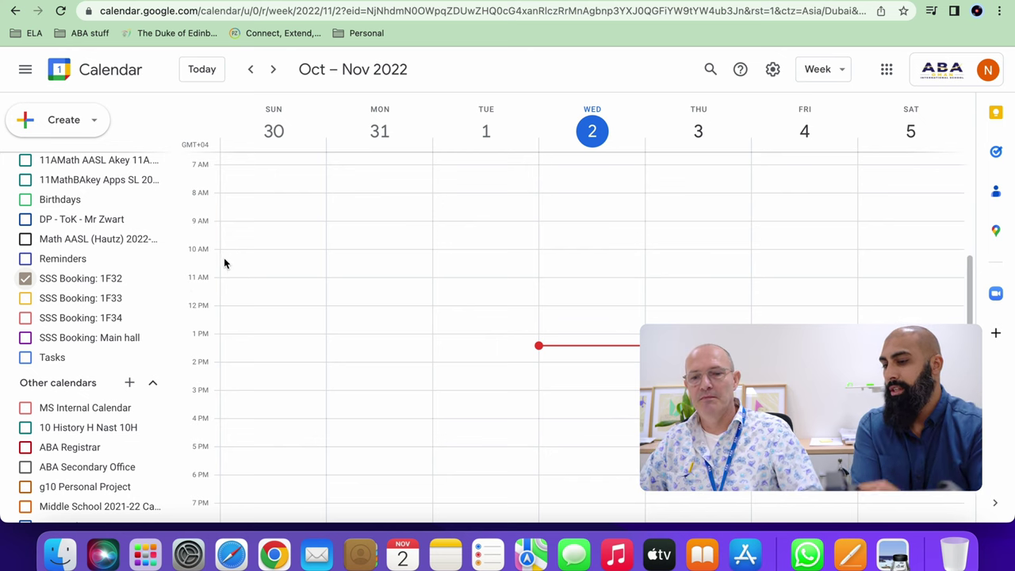
# Step: Check the appointment schedules option in the general settings and return to the calendar
pyautogui.click(772, 70)
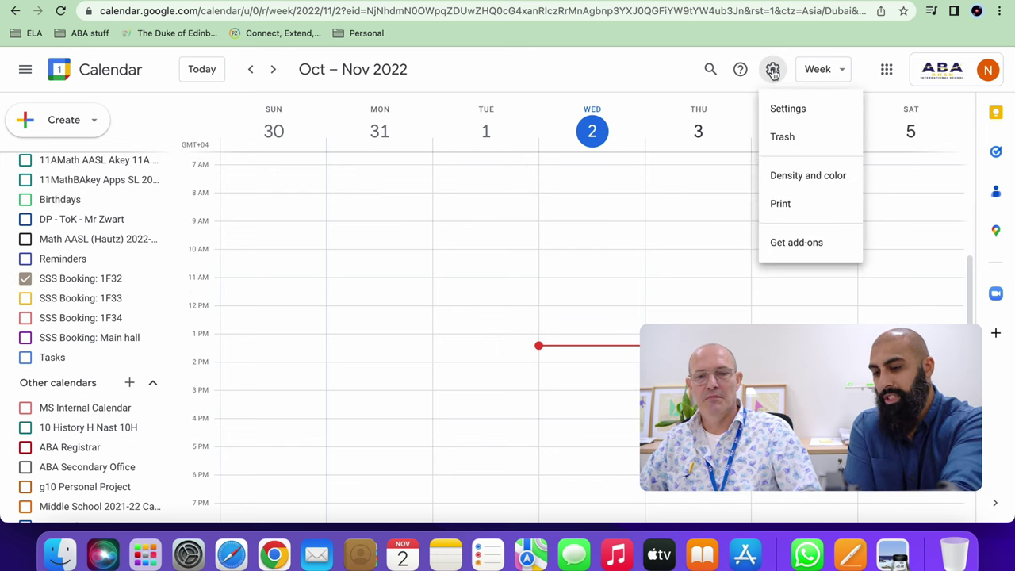
pyautogui.click(777, 108)
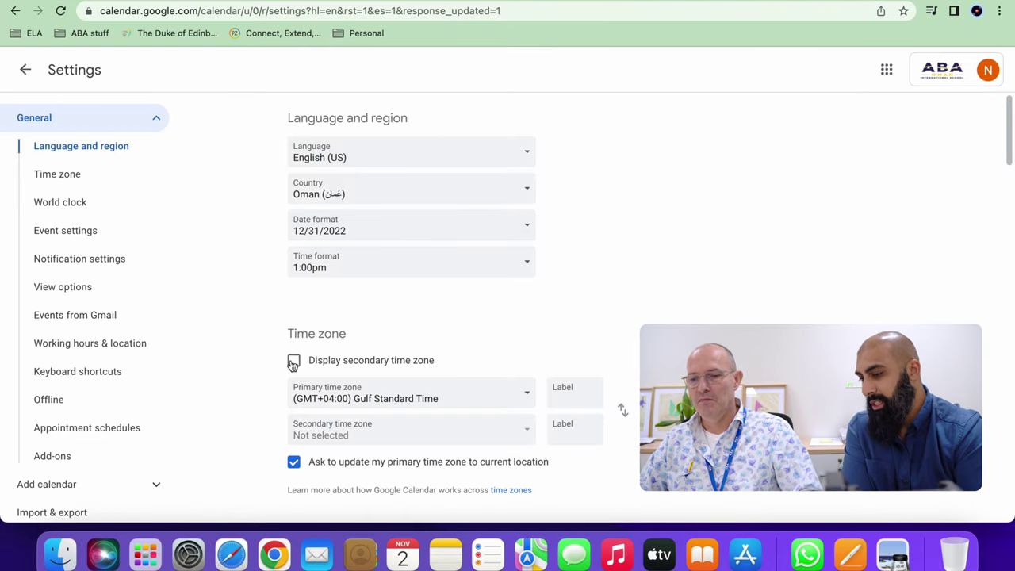
pyautogui.click(103, 429)
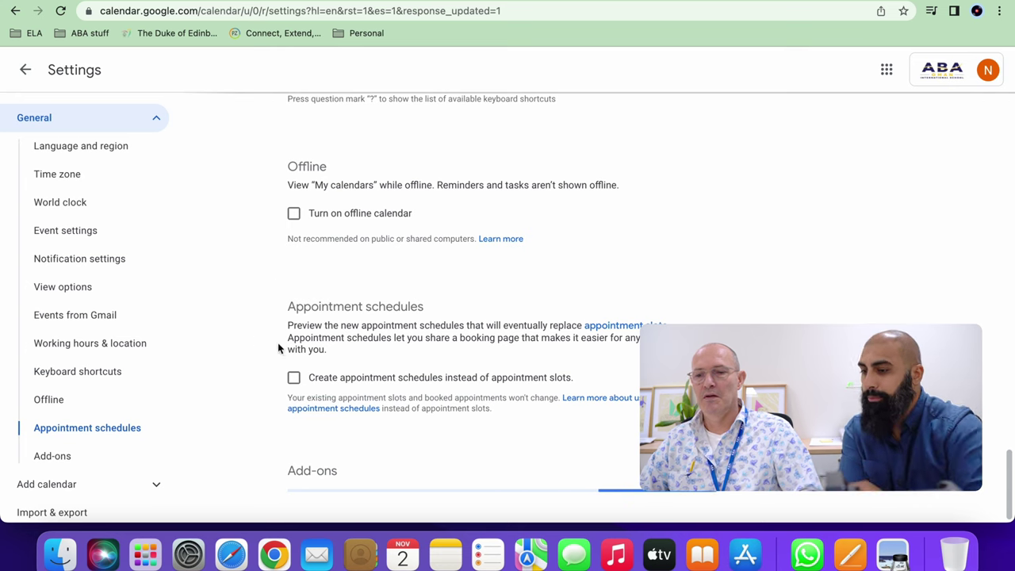
pyautogui.click(26, 70)
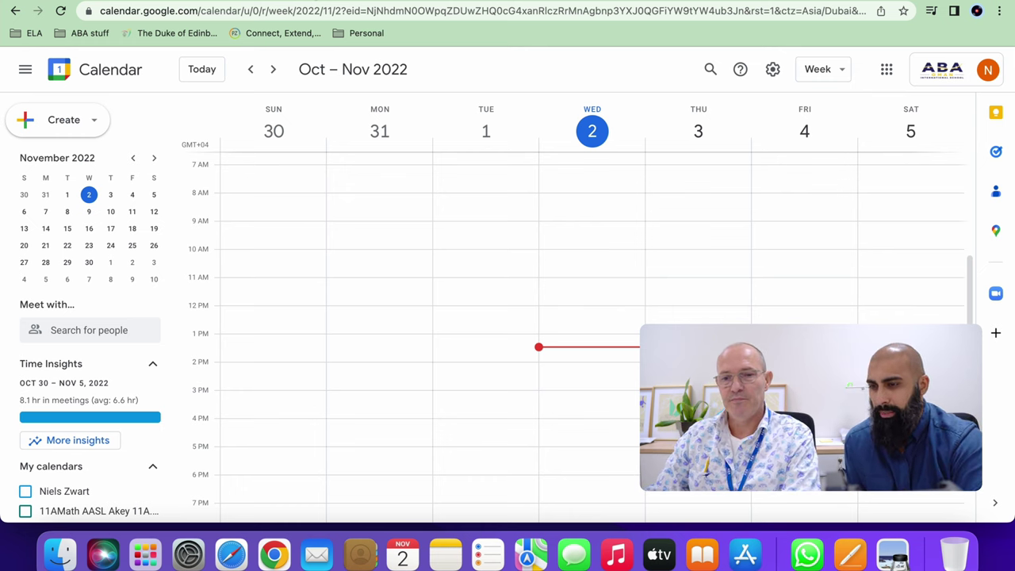
# Step: Create a Sunday, October 30 entry at 8:00am titled "Booking 1F32" and make it appointment slots
pyautogui.click(234, 198)
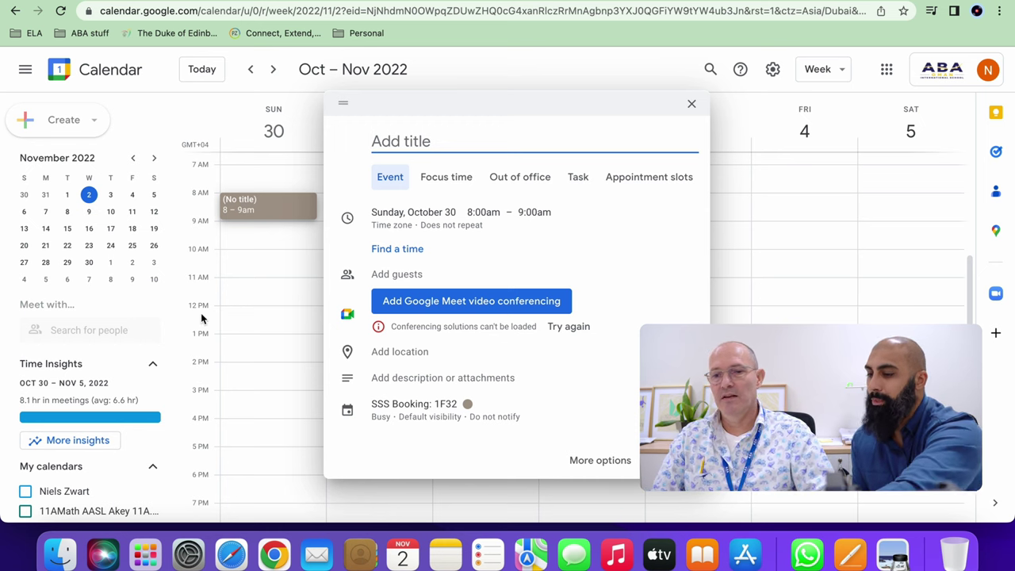
pyautogui.write('Booking 1F')
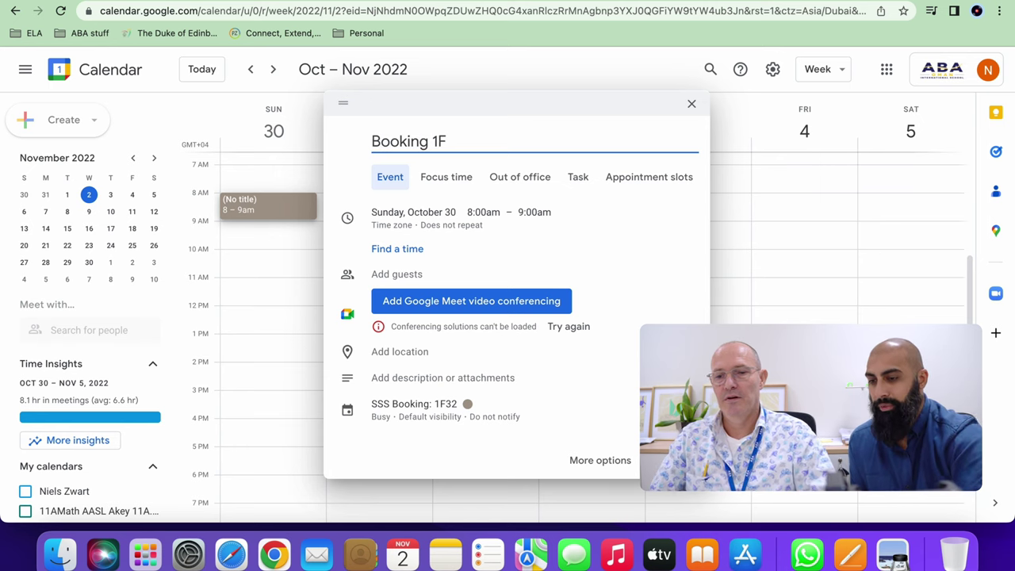
pyautogui.write('32')
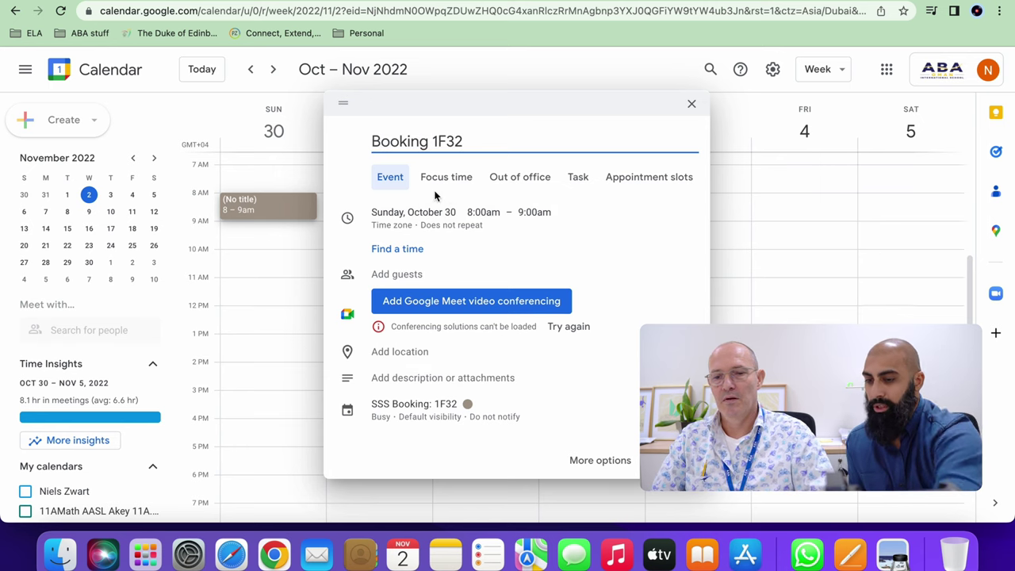
pyautogui.click(641, 183)
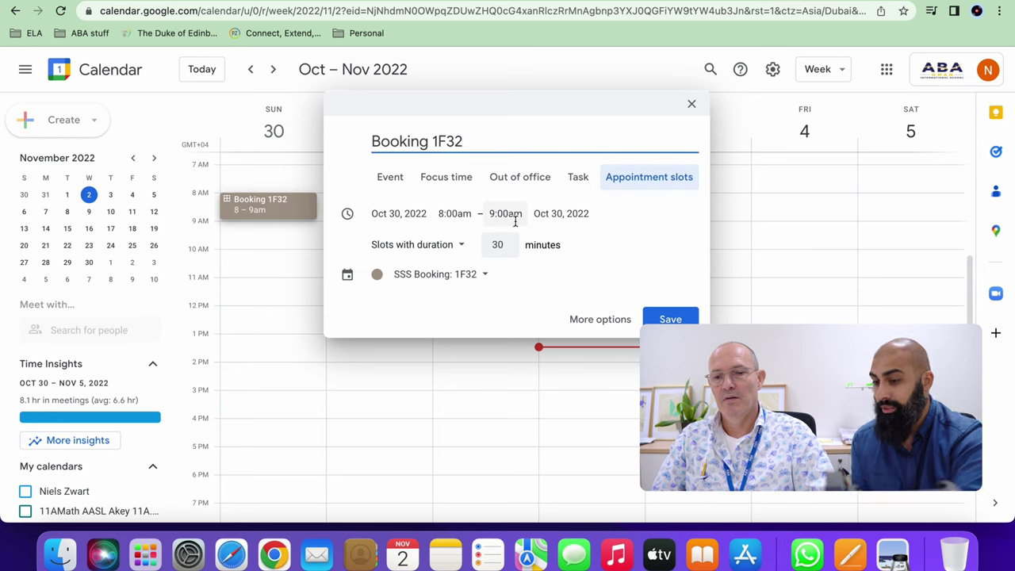
# Step: Set the "Booking 1F32" appointment block on October 30 to run from 7:55am to 10:40am
pyautogui.click(451, 214)
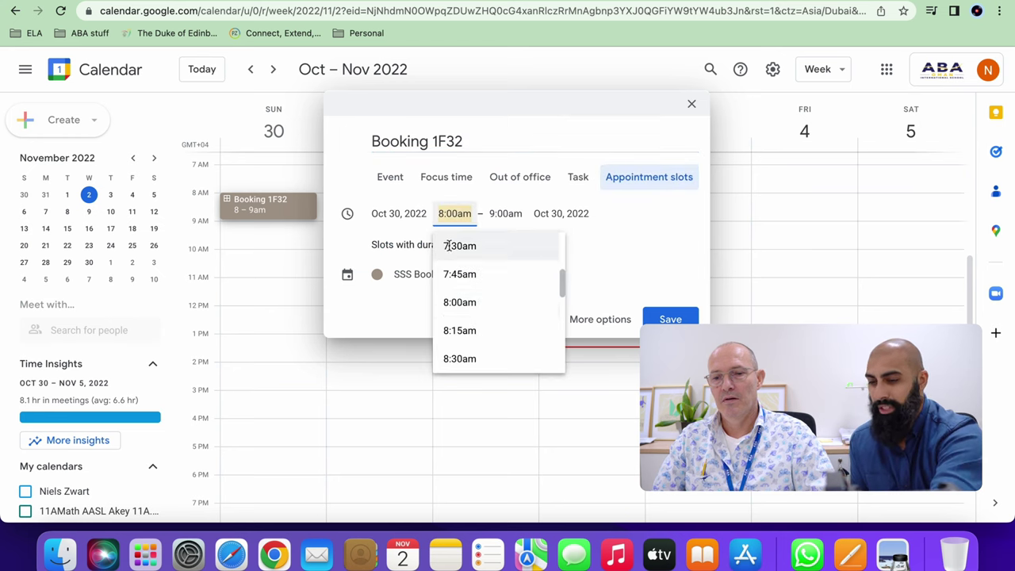
pyautogui.click(456, 274)
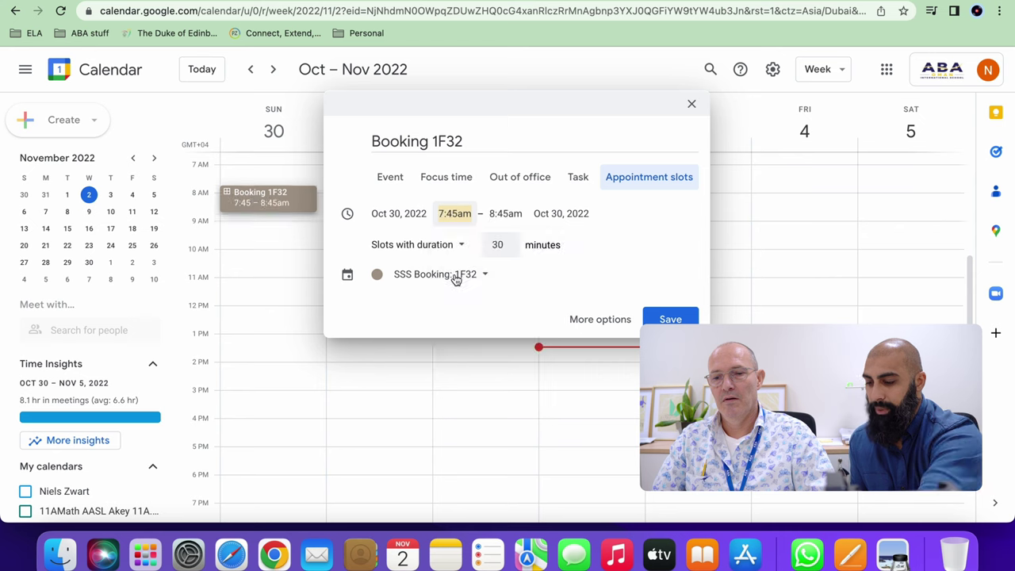
pyautogui.click(453, 215)
pyautogui.press('BackSpace')
pyautogui.write('5')
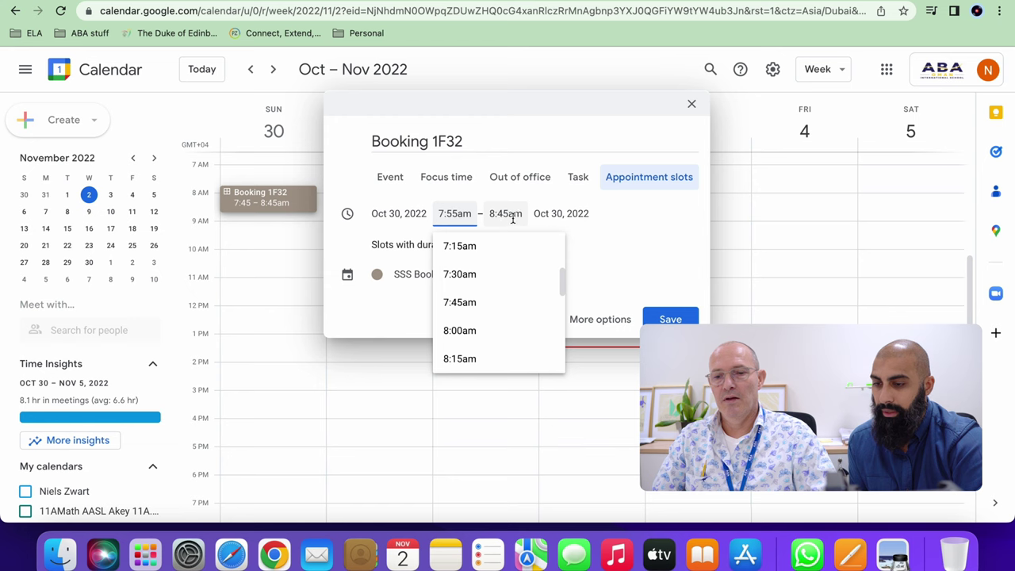
pyautogui.click(511, 216)
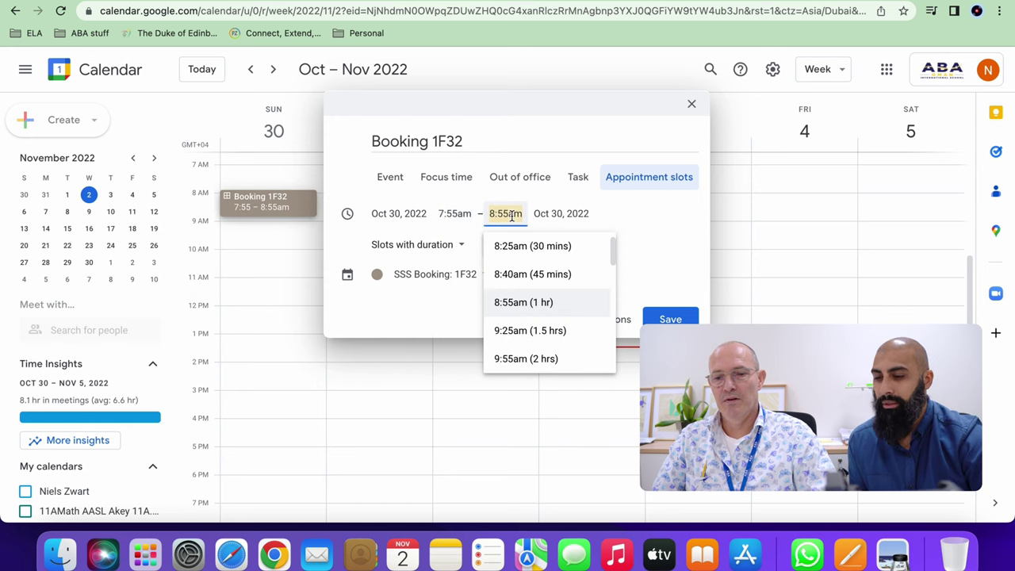
pyautogui.write('10:40a')
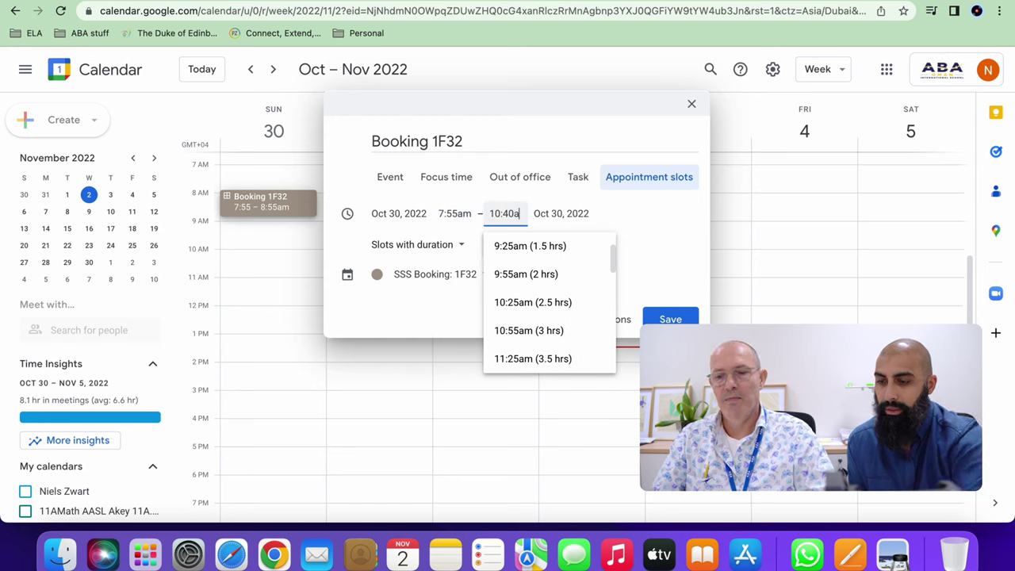
pyautogui.write('m')
pyautogui.press('Return')
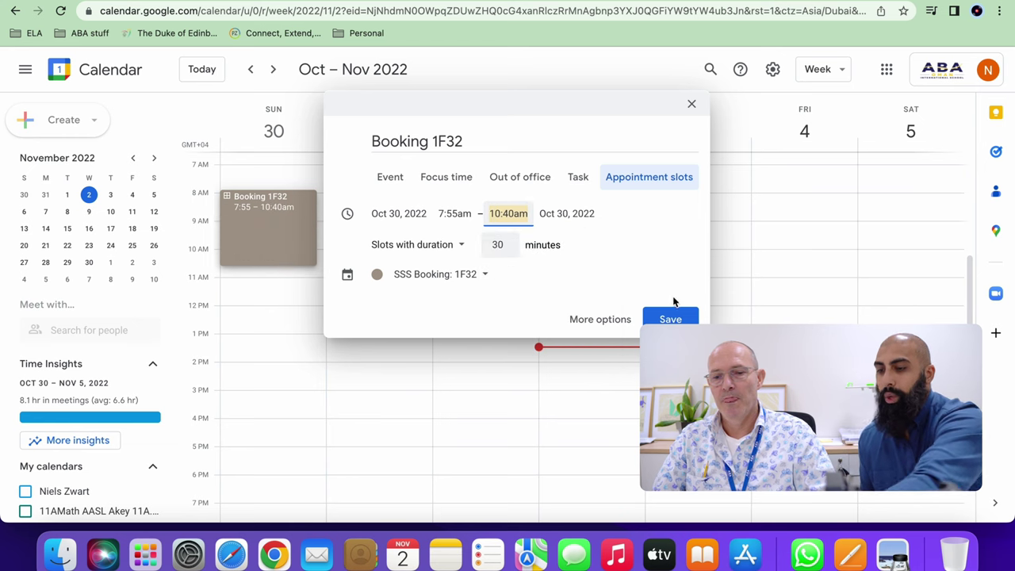
# Step: Set the slot duration to 40 minutes and save the "Booking 1F32" appointment slots
pyautogui.click(509, 242)
pyautogui.click(509, 243)
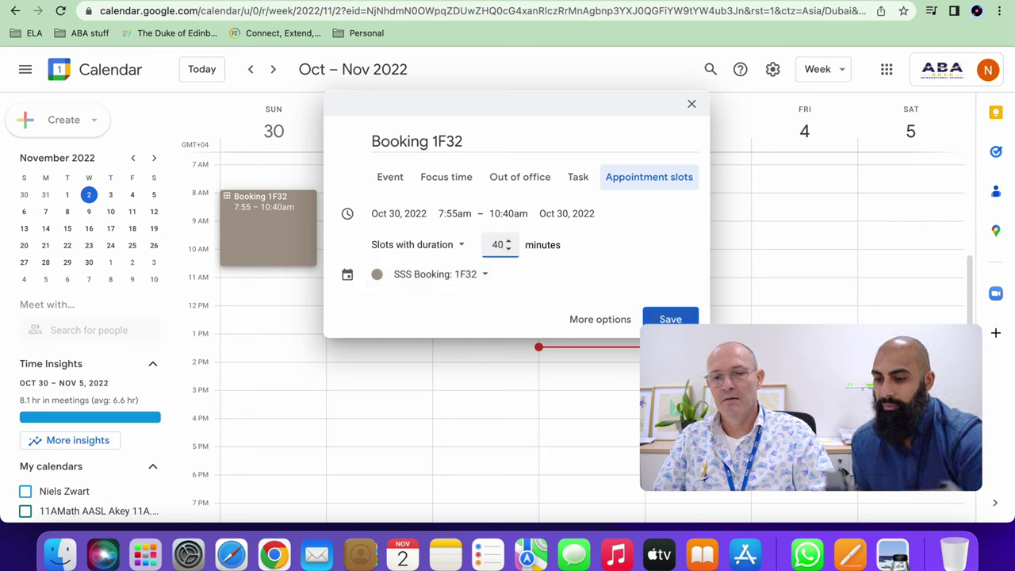
pyautogui.click(671, 319)
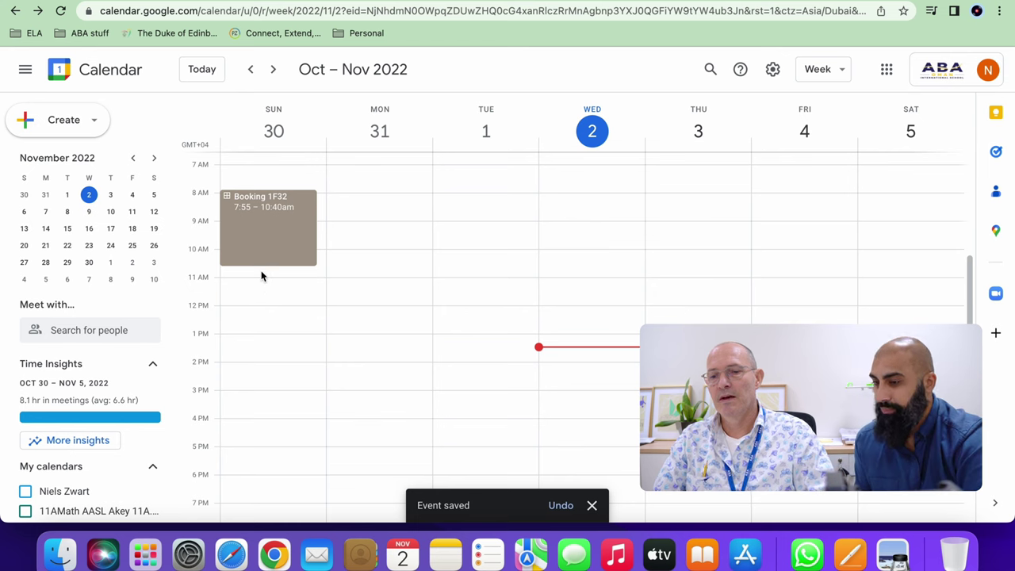
# Step: View the bookable "Booking 1F32" slots on the calendar's appointment page and return to the calendar
pyautogui.click(254, 200)
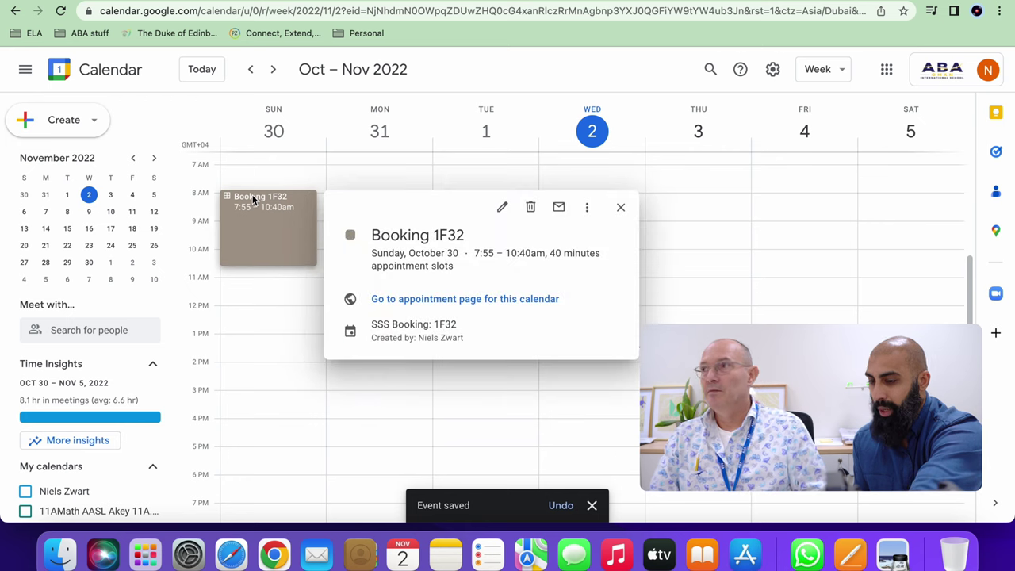
pyautogui.click(425, 300)
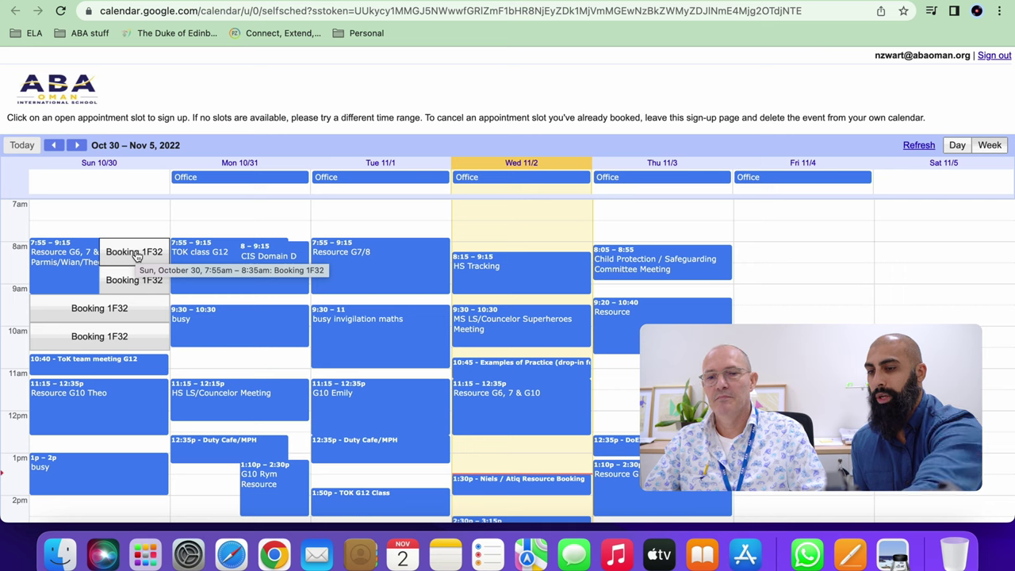
pyautogui.click(136, 254)
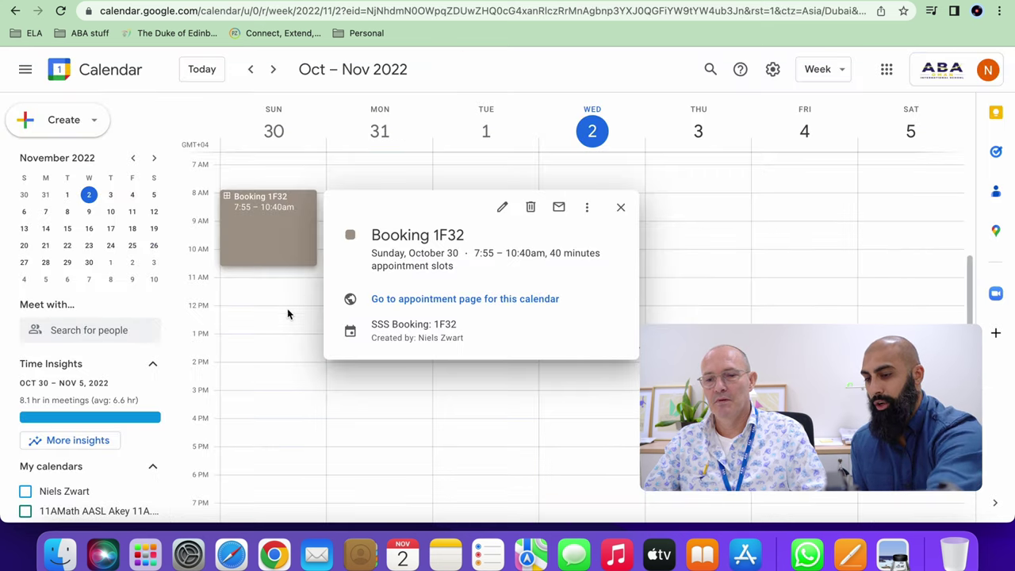
# Step: Edit the "Booking 1F32" slots to use a custom weekly recurrence on Sunday, Monday, Tuesday, Wednesday and Thursday
pyautogui.click(502, 207)
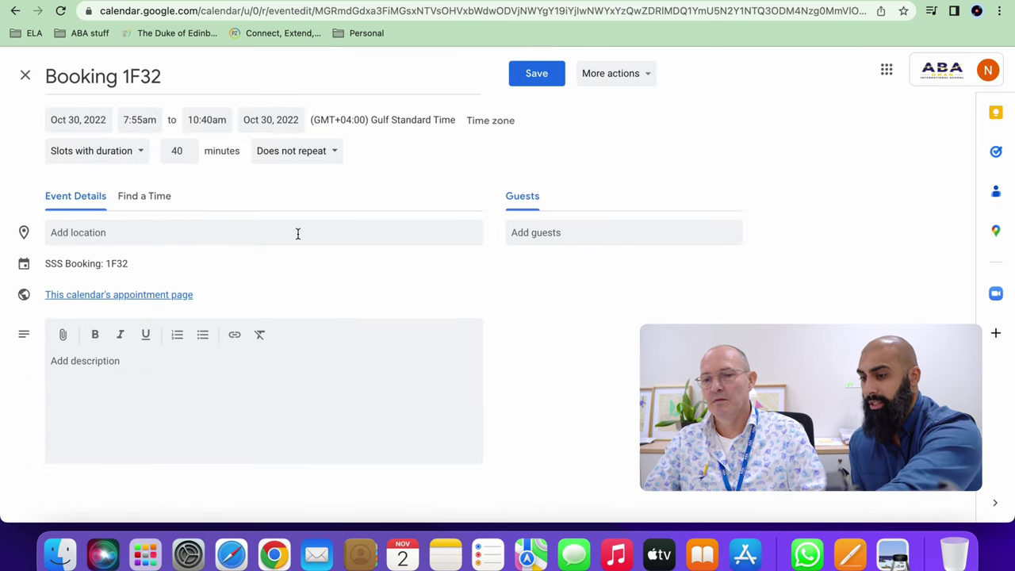
pyautogui.click(331, 151)
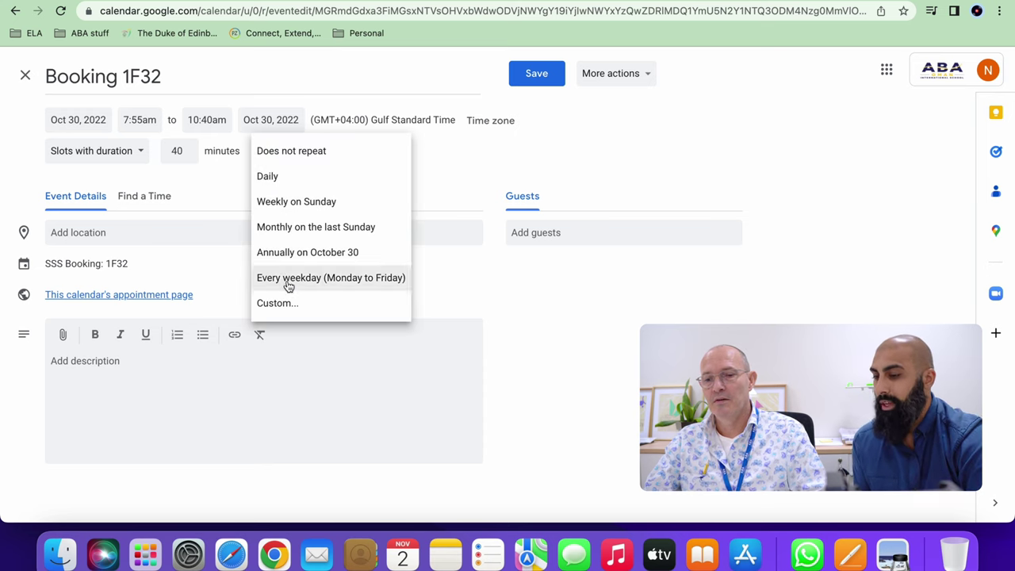
pyautogui.click(281, 305)
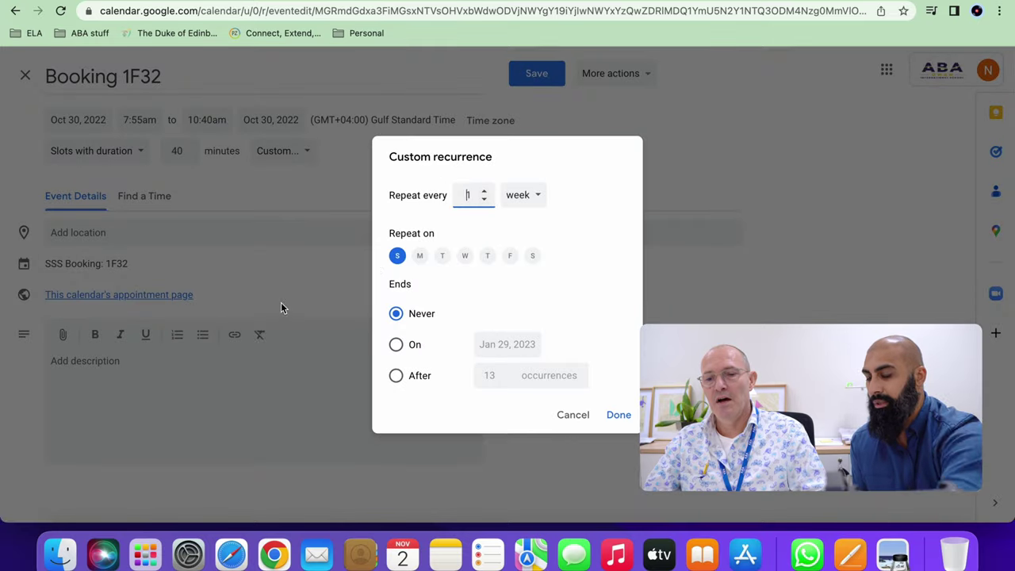
pyautogui.click(420, 256)
pyautogui.click(443, 256)
pyautogui.click(465, 257)
pyautogui.click(488, 257)
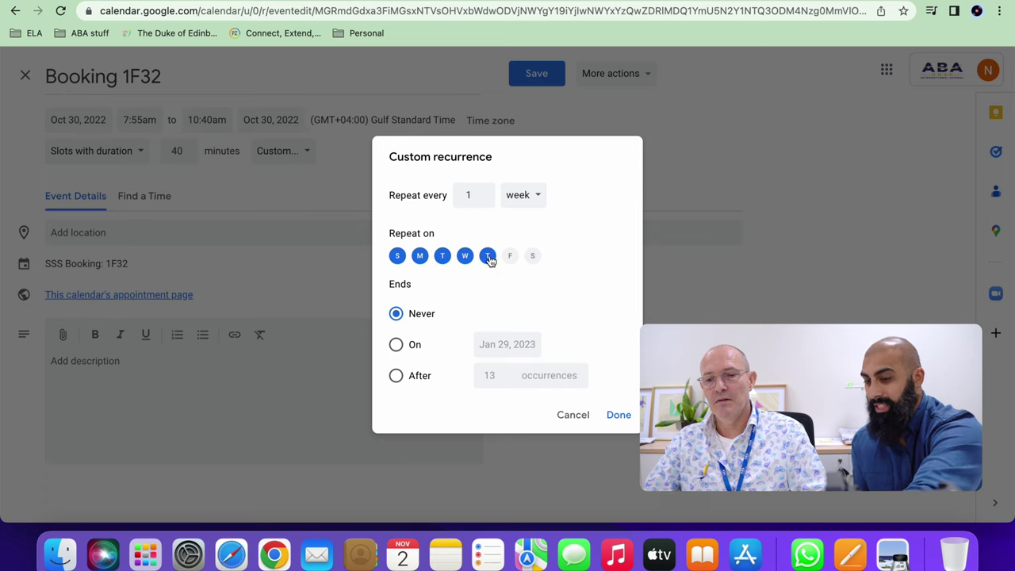
# Step: End the recurrence on June 15, 2023, save the appointment slots and check the following week
pyautogui.click(397, 346)
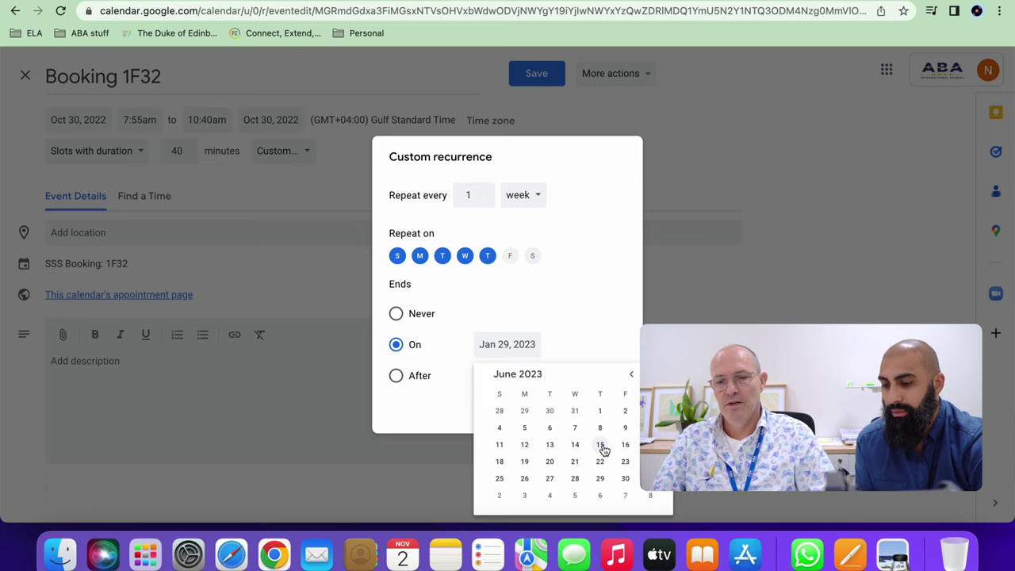
pyautogui.click(600, 446)
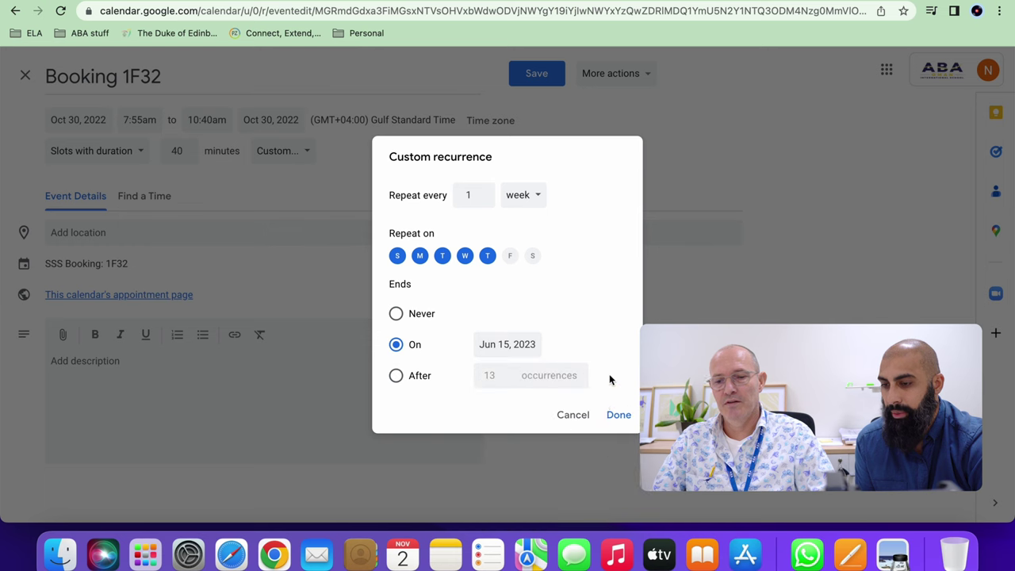
pyautogui.click(619, 415)
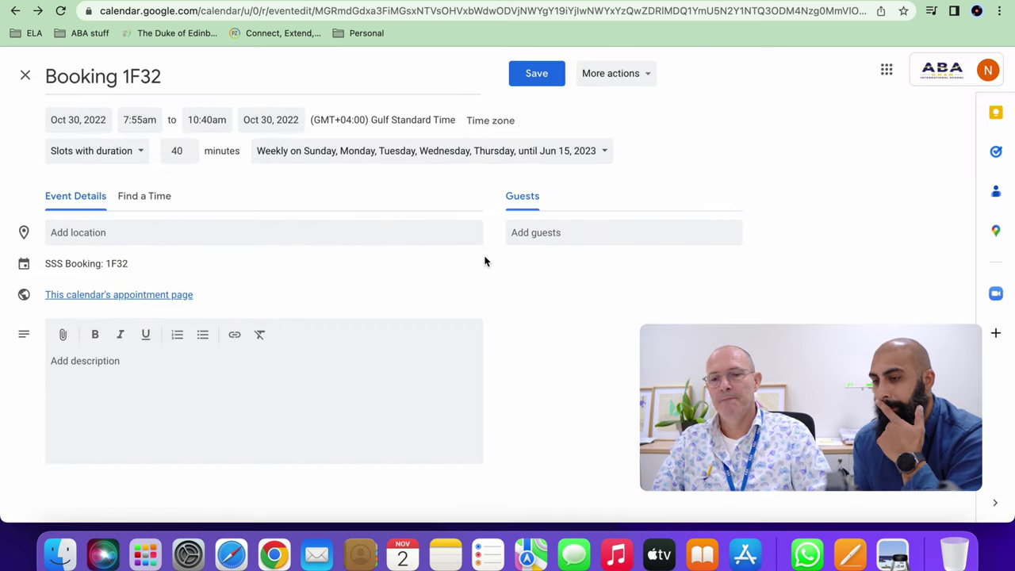
pyautogui.click(539, 76)
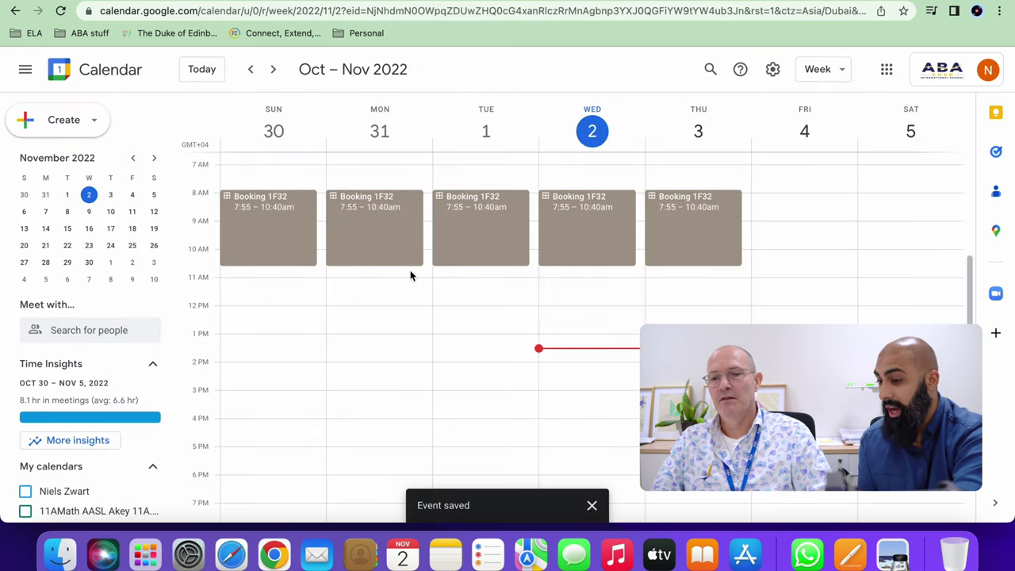
pyautogui.click(273, 69)
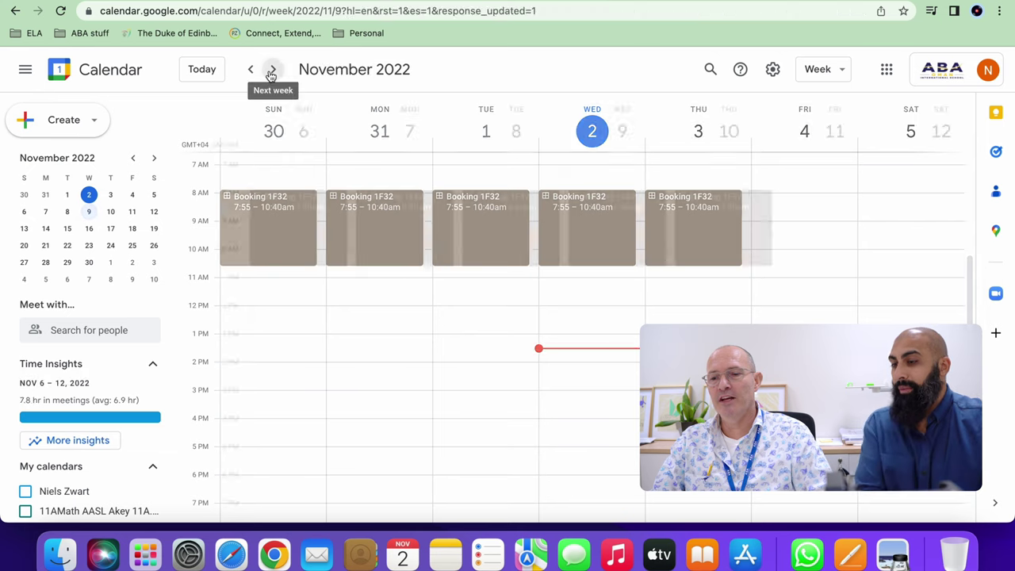
pyautogui.click(251, 69)
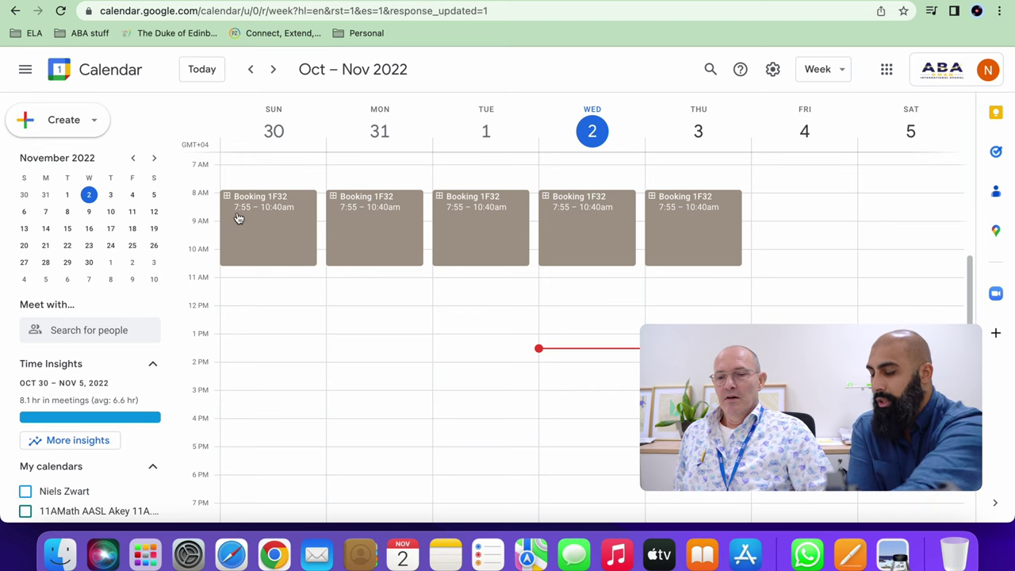
# Step: Duplicate Sunday's 7:55am "Booking 1F32" series and save the copy with the times 11:15am to 12:35pm
pyautogui.click(274, 224)
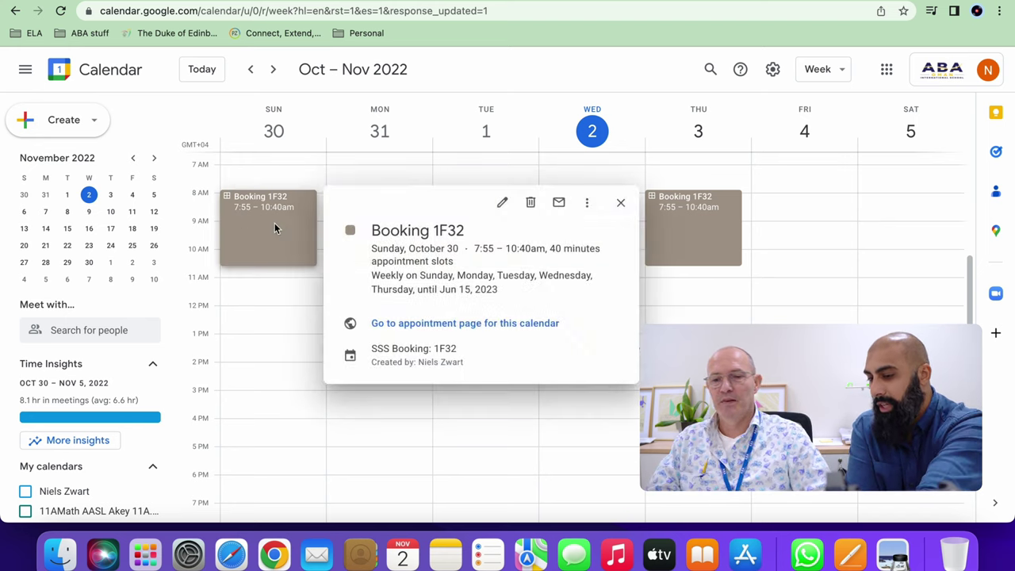
pyautogui.click(587, 203)
pyautogui.click(622, 216)
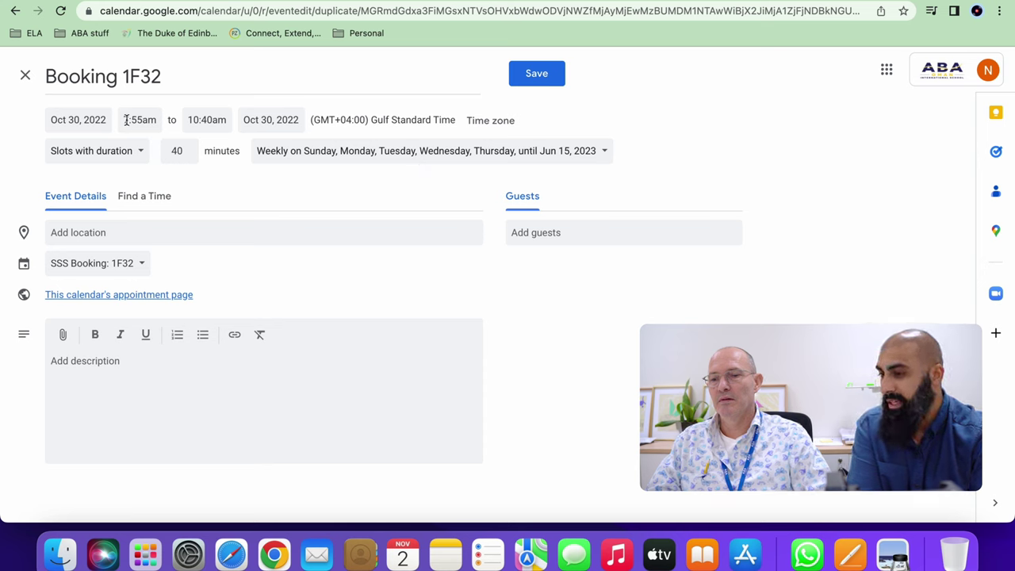
pyautogui.click(125, 120)
pyautogui.write('11:15am')
pyautogui.press('Return')
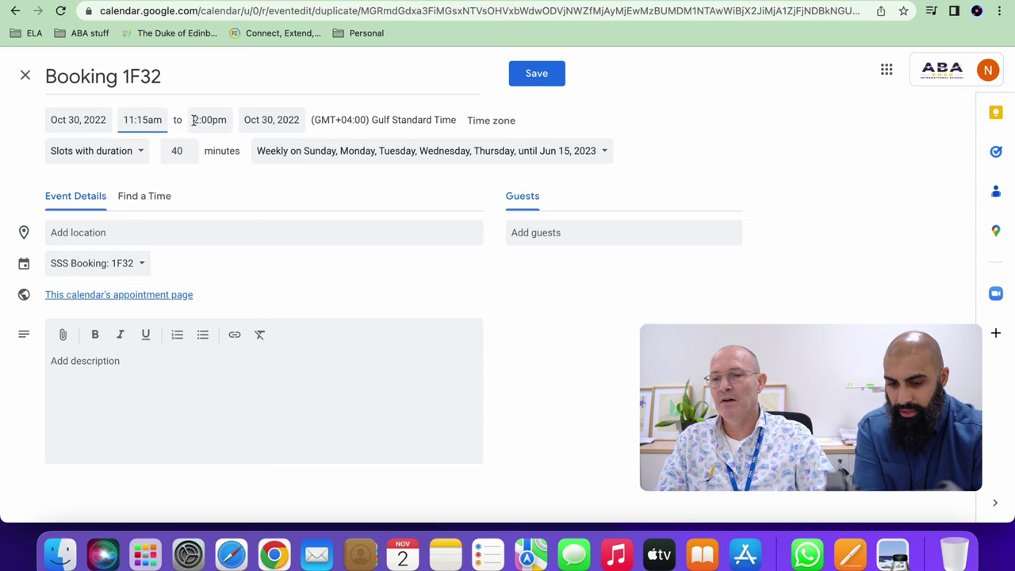
pyautogui.click(209, 120)
pyautogui.write('12:35pm')
pyautogui.press('Return')
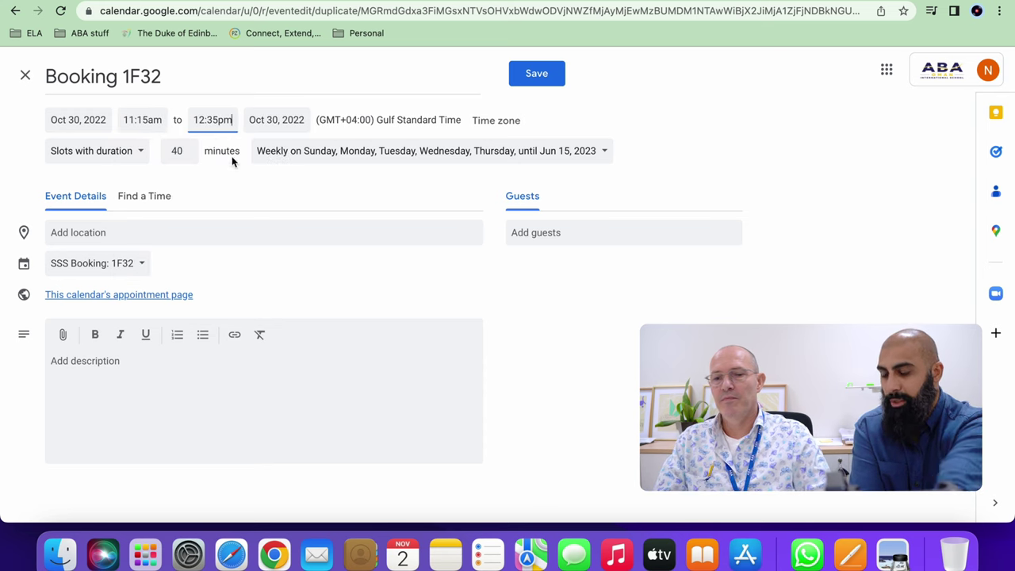
pyautogui.click(536, 74)
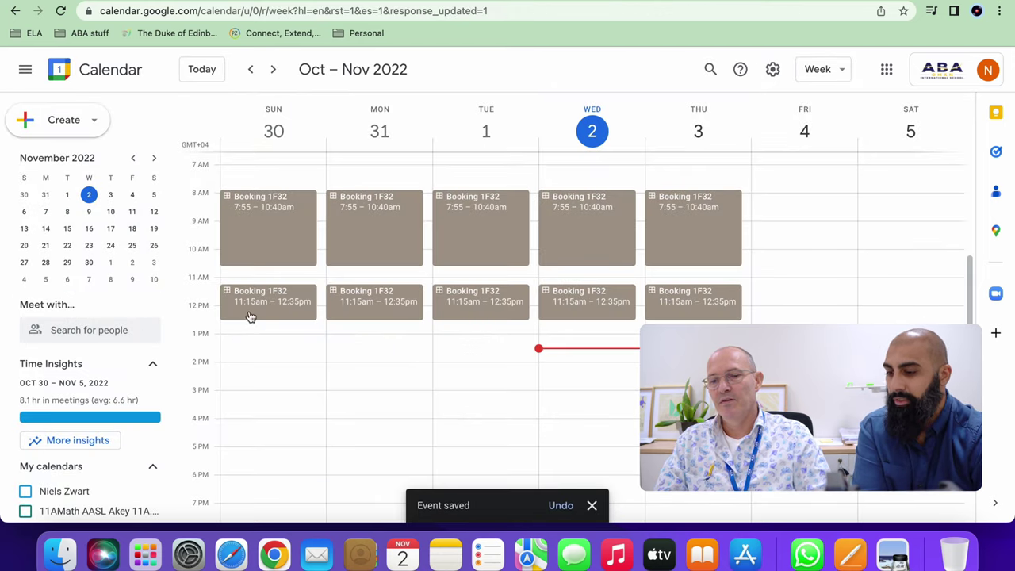
# Step: Duplicate Sunday's 11:15am "Booking 1F32" series and save the copy with the times 1:10pm to 3:30pm
pyautogui.click(274, 300)
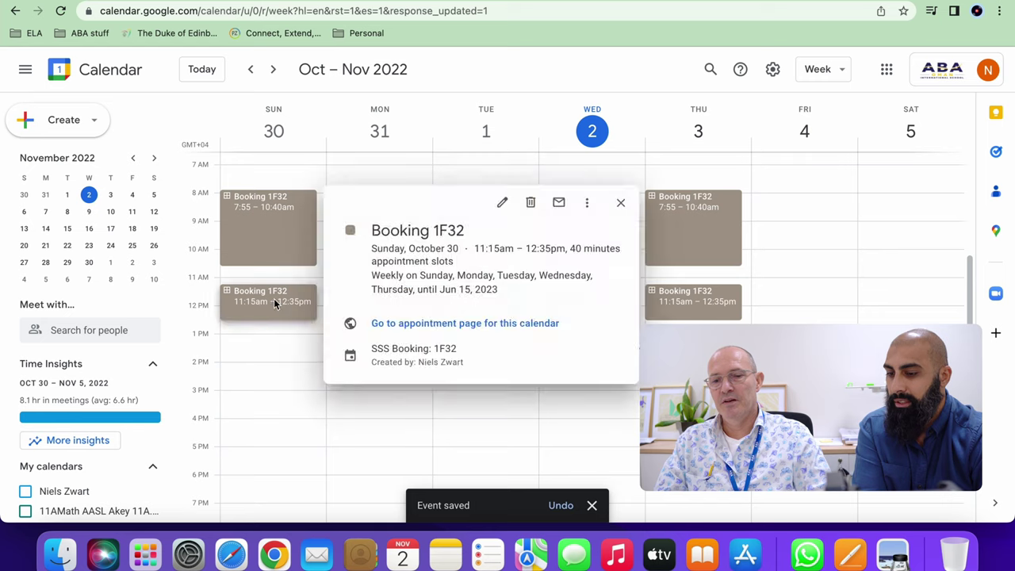
pyautogui.click(587, 203)
pyautogui.click(622, 216)
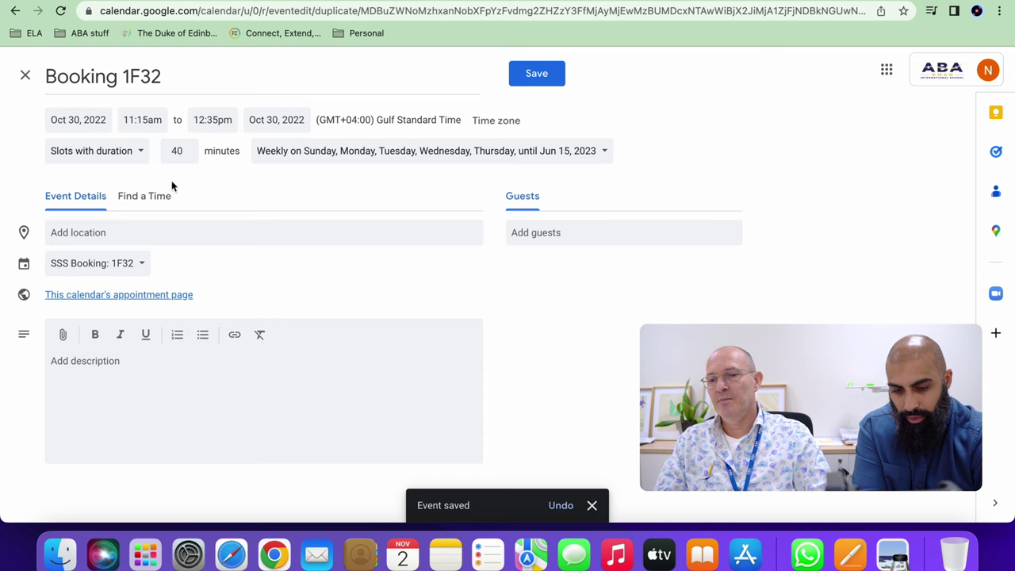
pyautogui.click(126, 120)
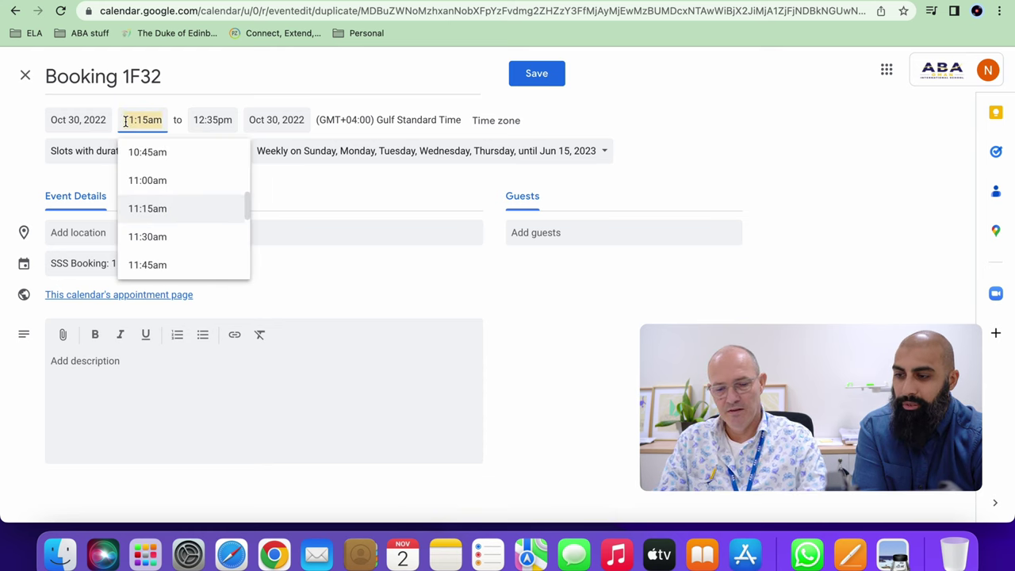
pyautogui.write('1:10pm')
pyautogui.click(192, 119)
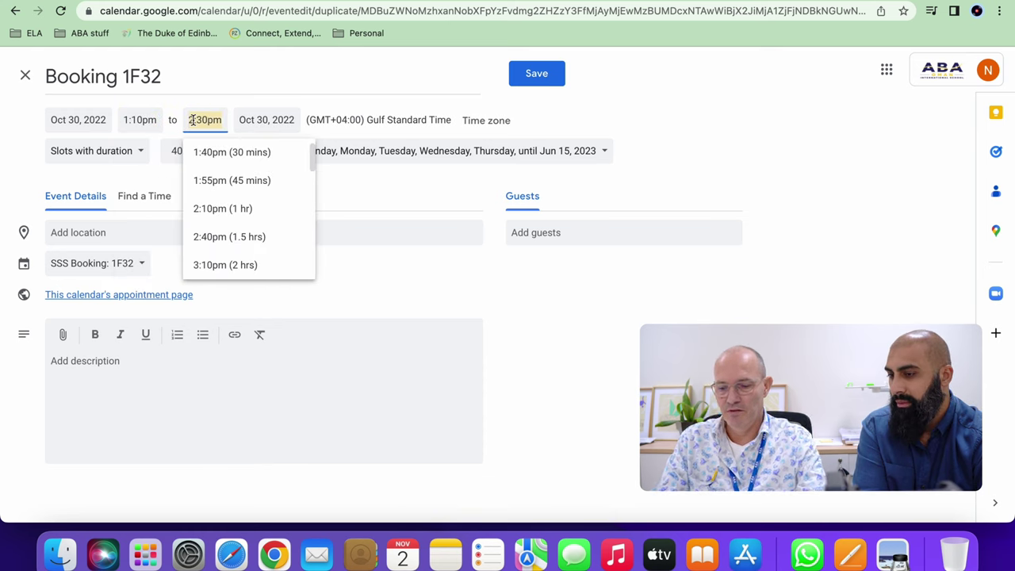
pyautogui.write('3:30pm')
pyautogui.click(537, 73)
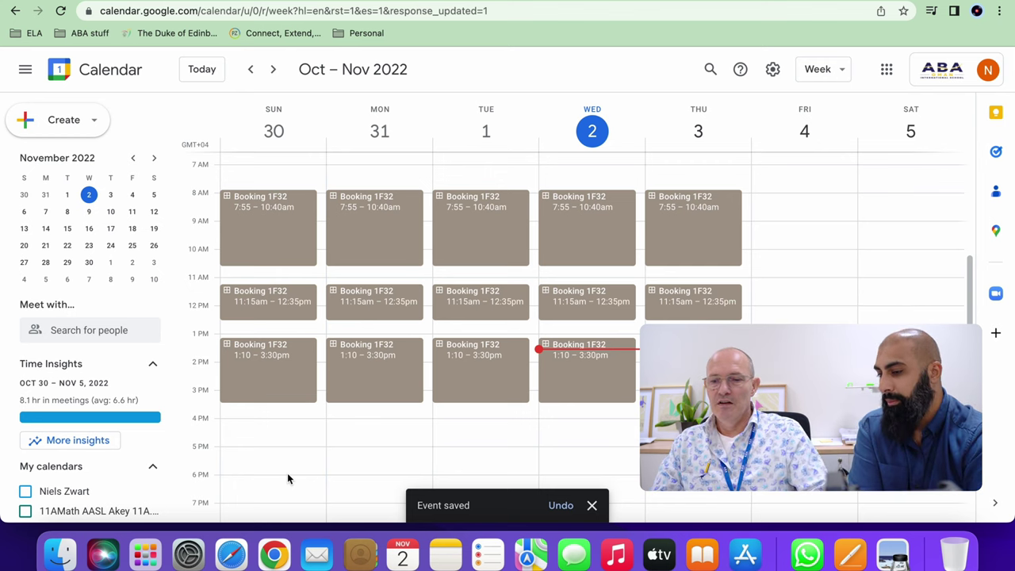
# Step: View the calendar's appointment page from Sunday's 1:10pm booking, return to the calendar and close the booking details
pyautogui.click(266, 372)
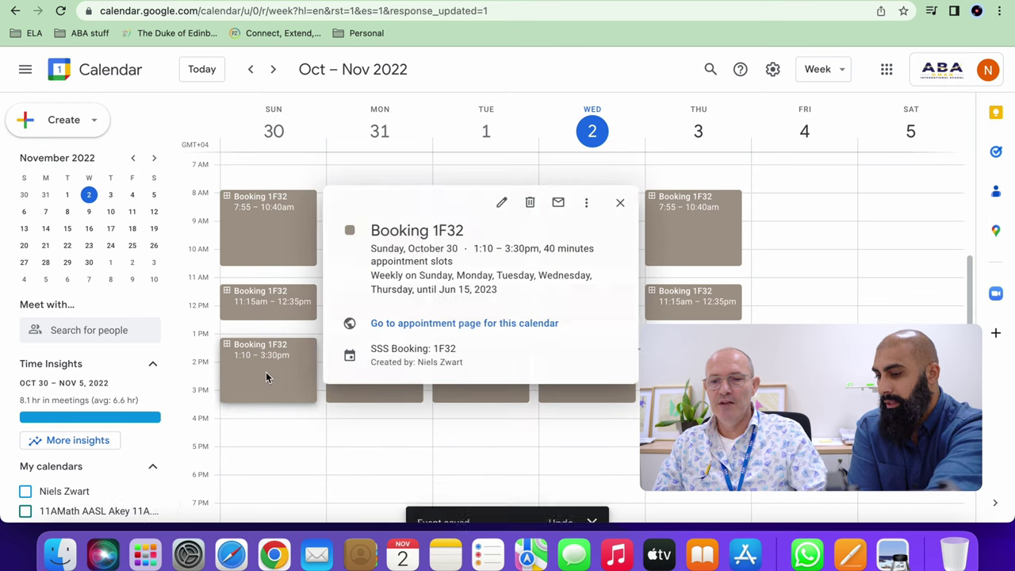
pyautogui.click(448, 326)
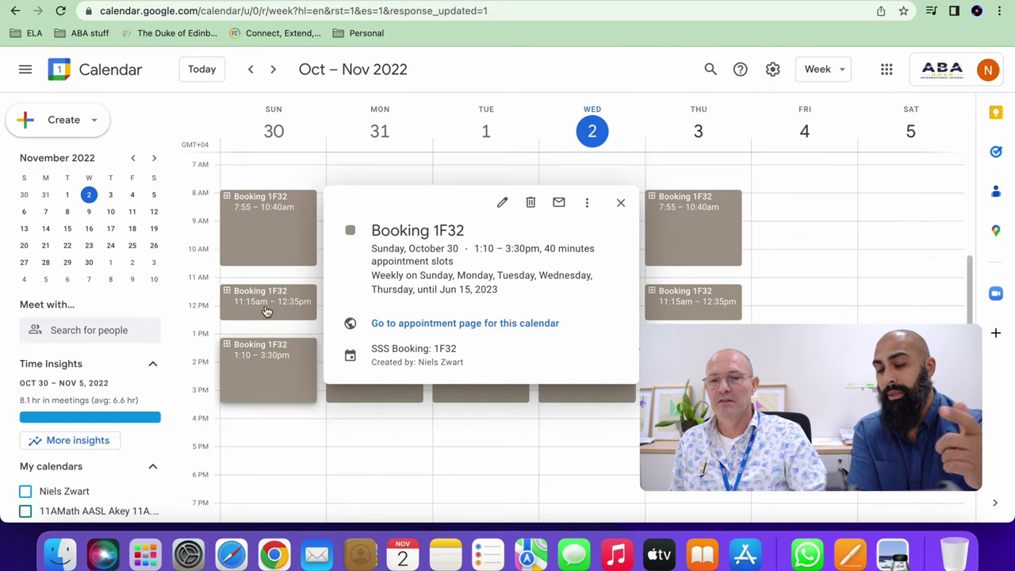
pyautogui.click(512, 65)
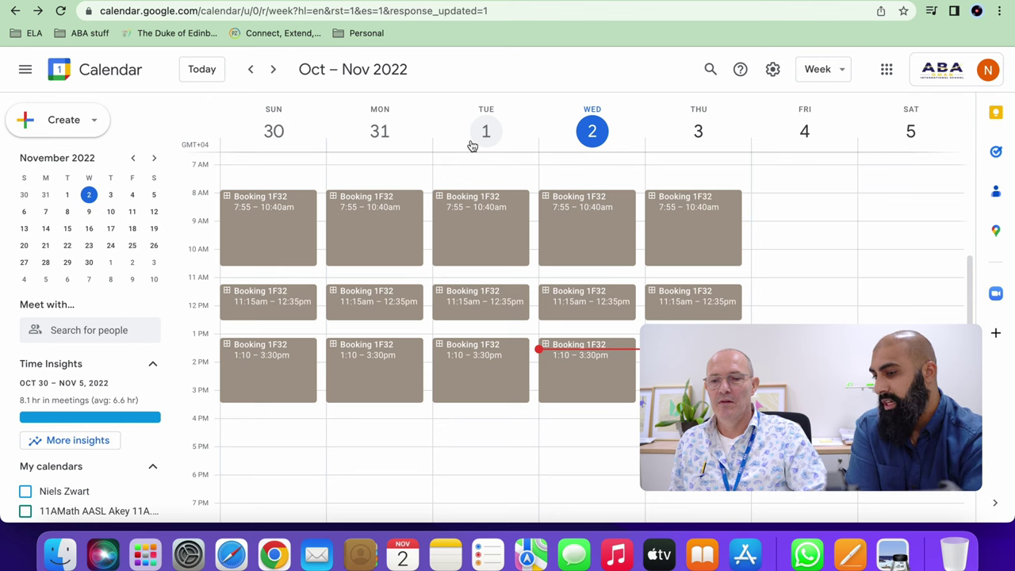
# Step: Duplicate Sunday's 7:55am "Booking 1F32" series as "Booking 1F33", assign the copy to the "SSS Booking: 1F33" calendar and save it
pyautogui.click(274, 203)
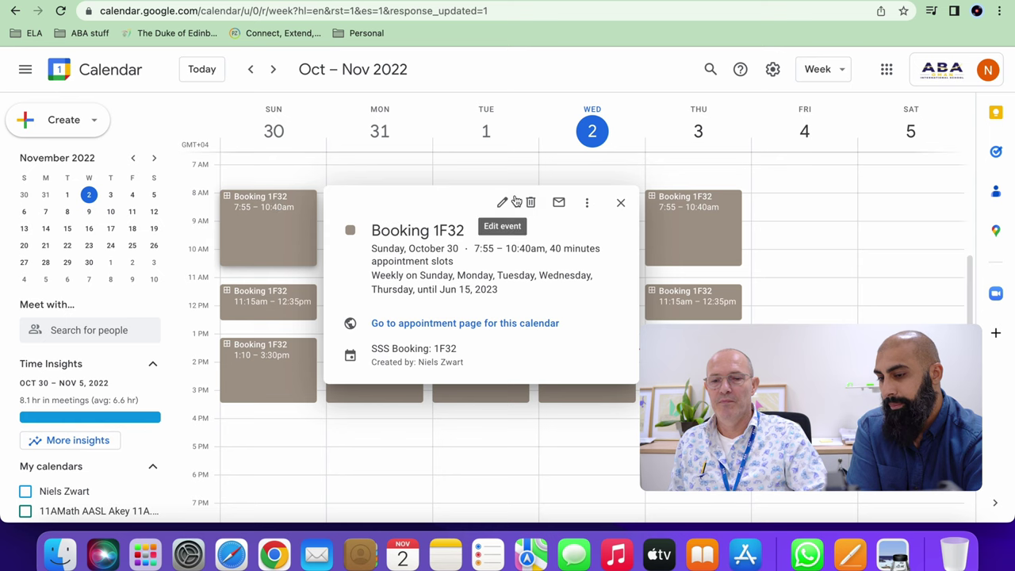
pyautogui.click(590, 205)
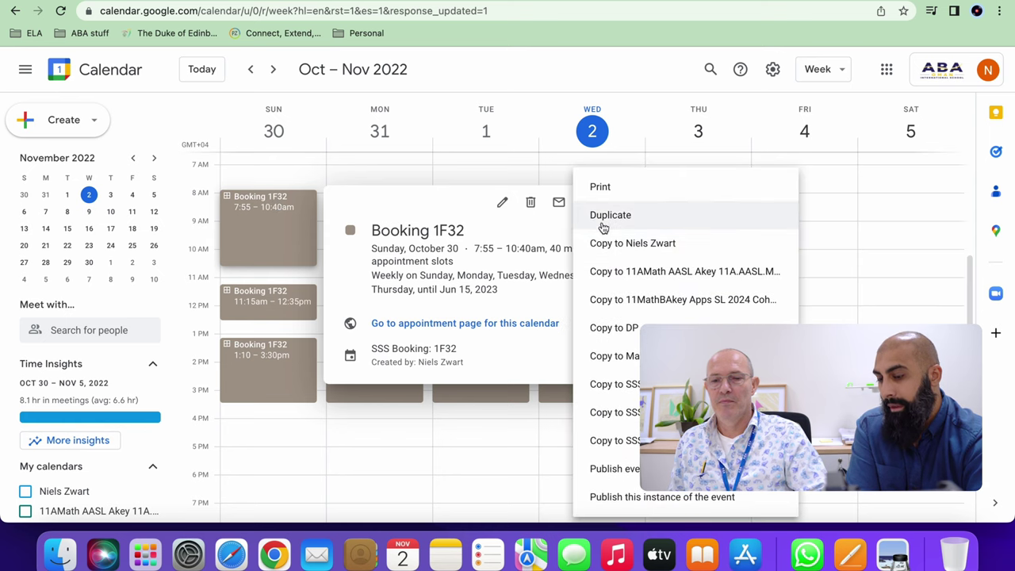
pyautogui.click(601, 215)
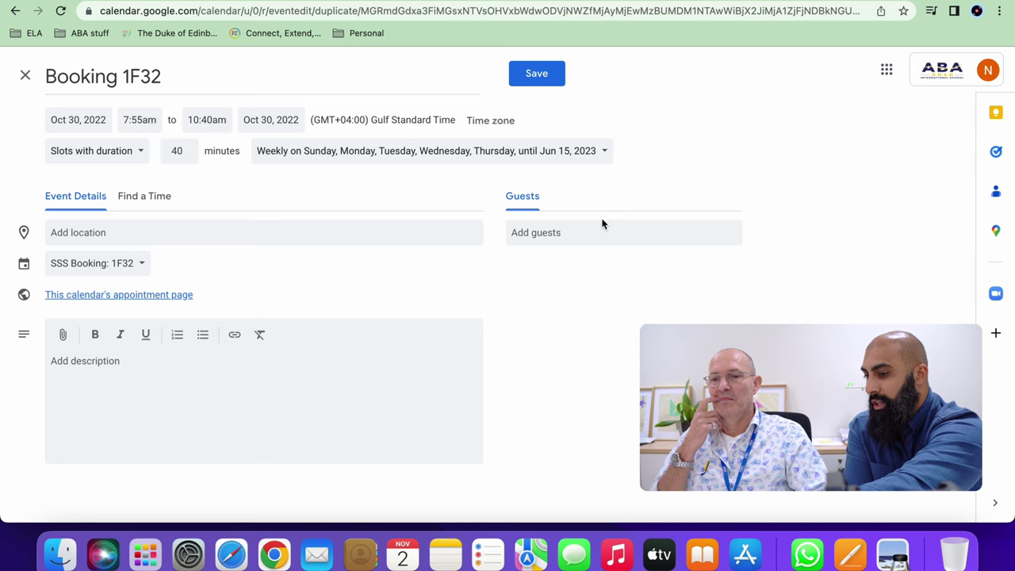
pyautogui.click(161, 75)
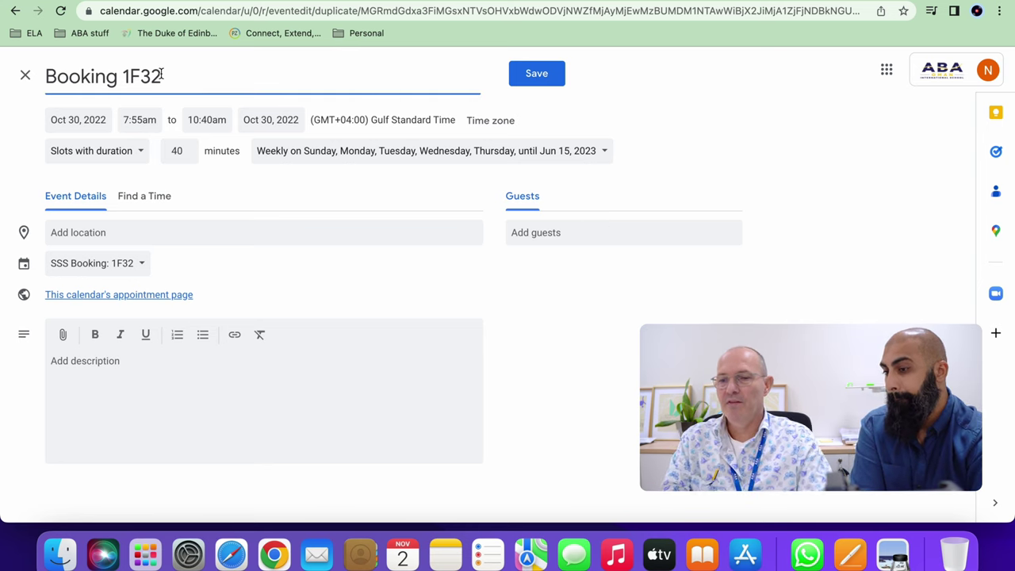
pyautogui.press('BackSpace')
pyautogui.write('3')
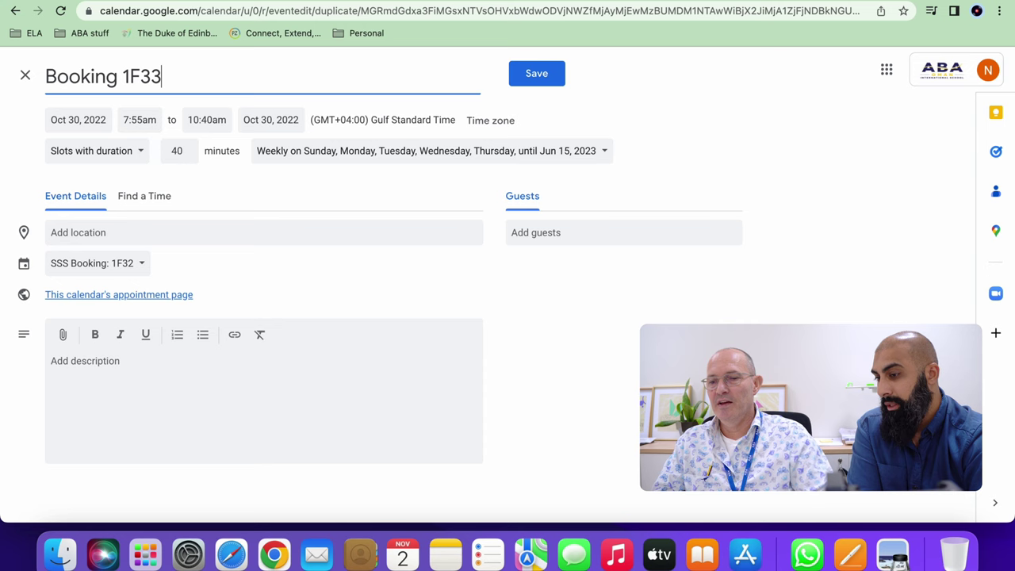
pyautogui.click(143, 265)
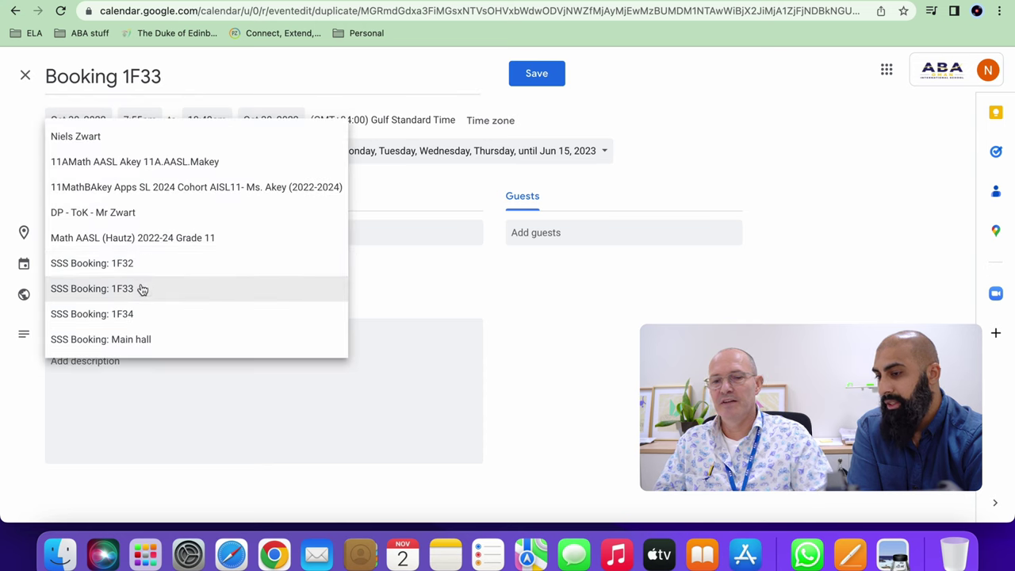
pyautogui.click(141, 289)
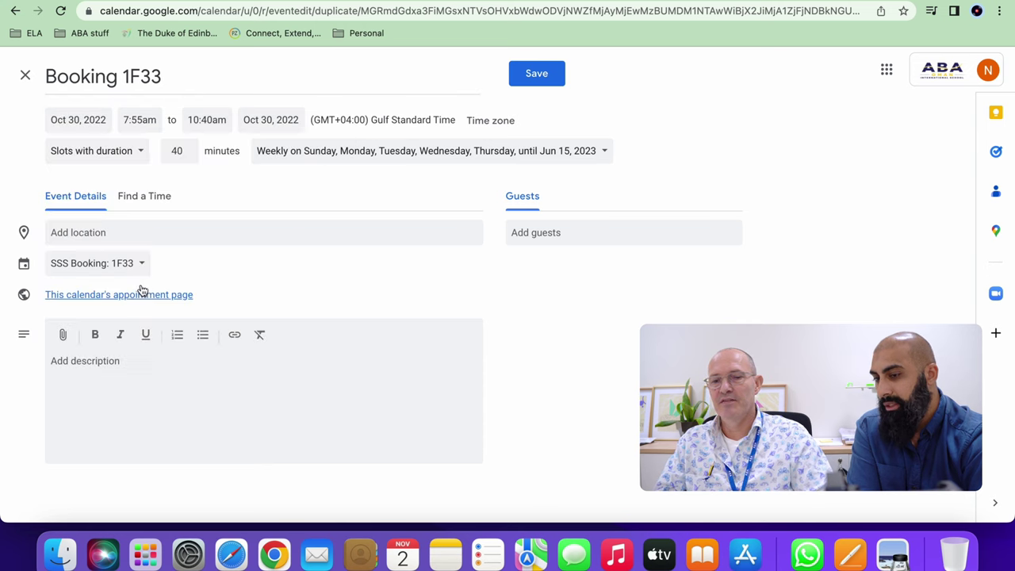
pyautogui.click(552, 75)
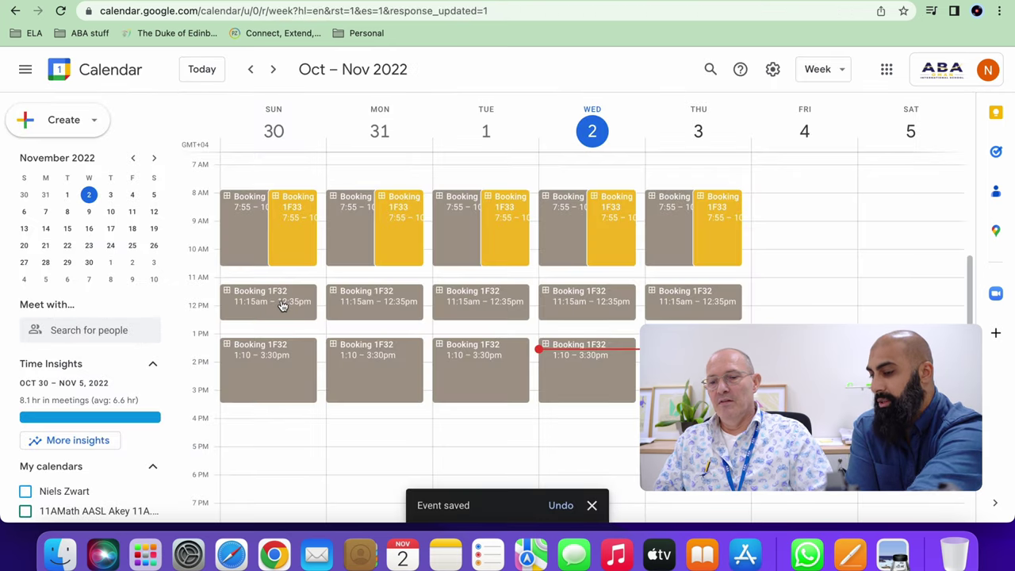
# Step: Duplicate Sunday's 11:15am and 1:10pm "Booking 1F32" series as "Booking 1F33" in the "SSS Booking: 1F33" calendar and save the copies
pyautogui.click(281, 302)
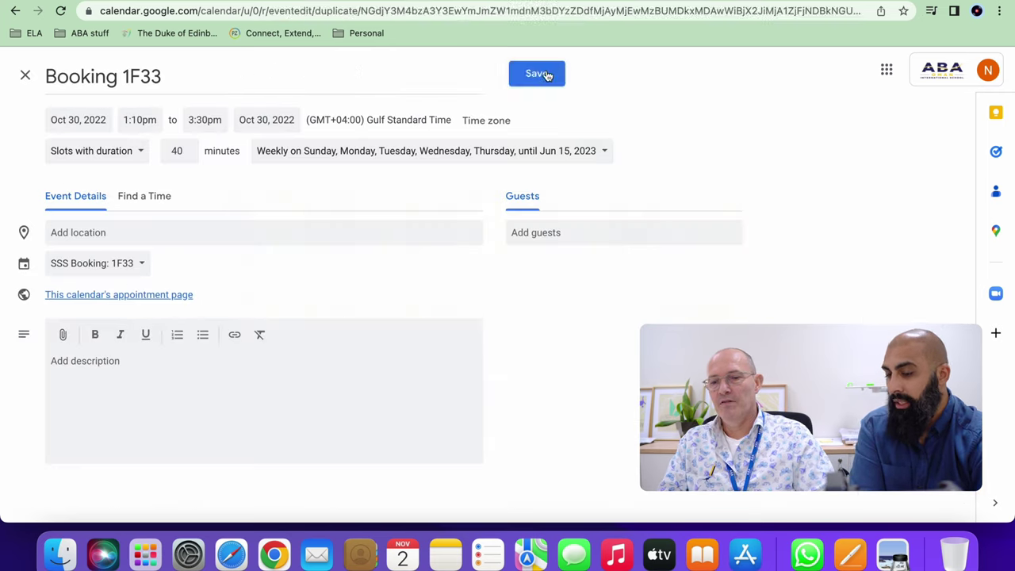
pyautogui.click(543, 77)
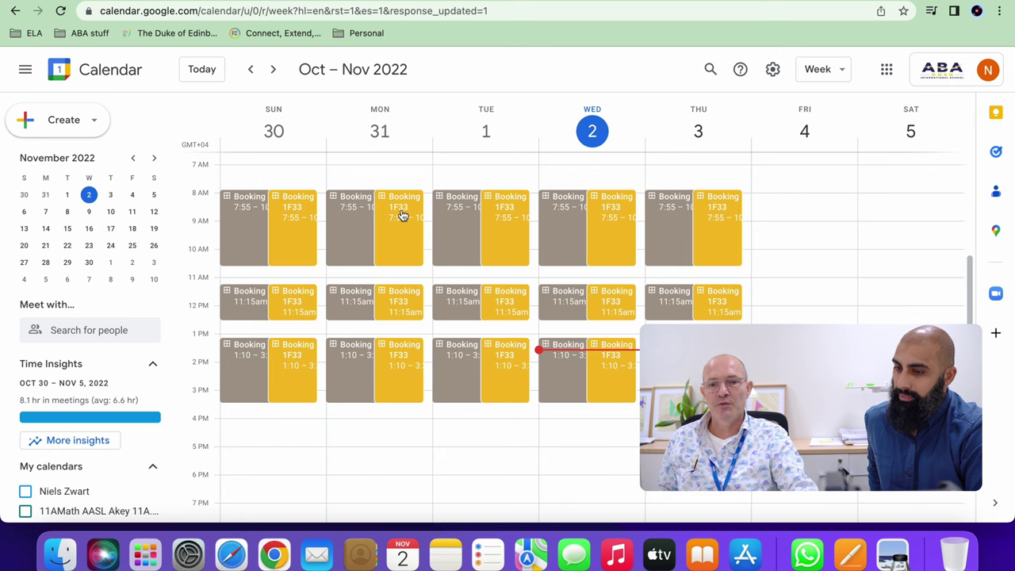
# Step: From Wednesday's 1:10pm "Booking 1F33", view the appointment page, open the 1:10pm slot's booking form and cancel it
pyautogui.click(611, 371)
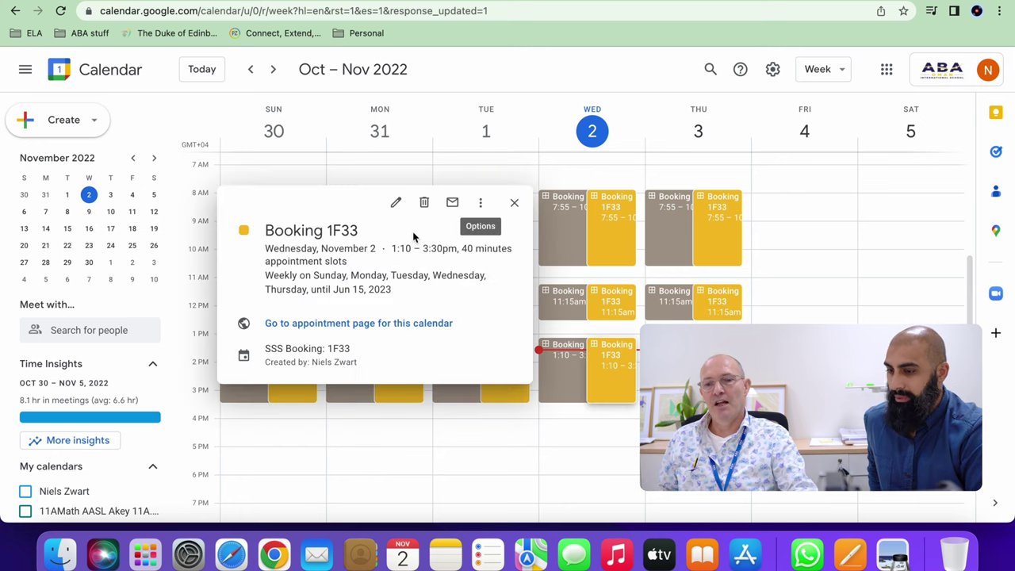
pyautogui.click(346, 326)
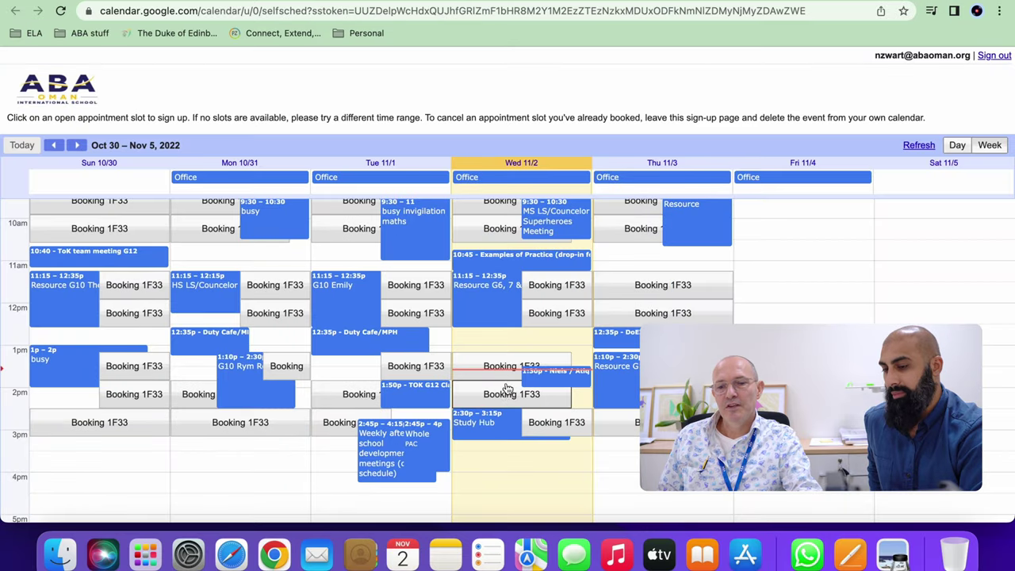
pyautogui.click(508, 369)
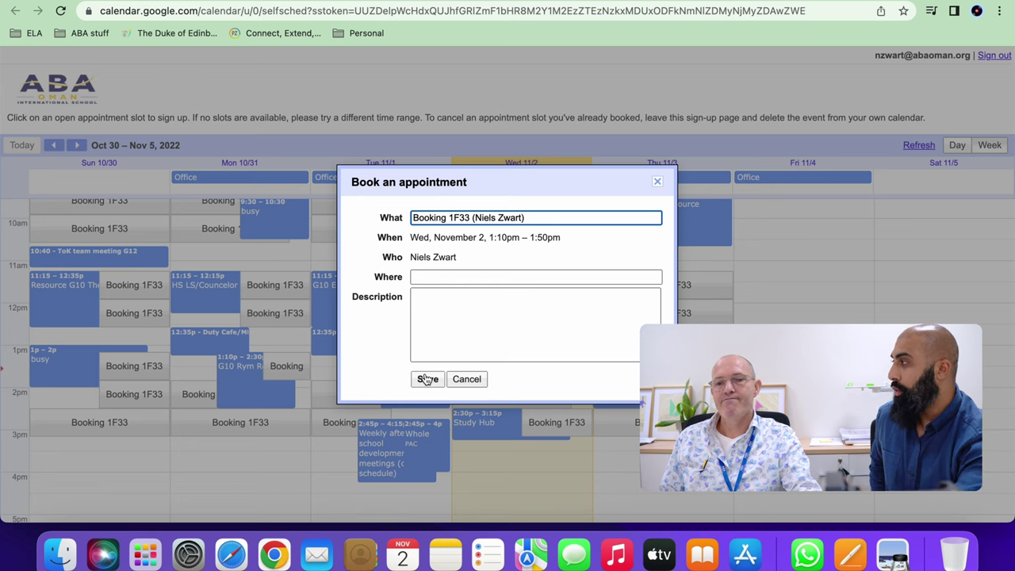
pyautogui.click(466, 383)
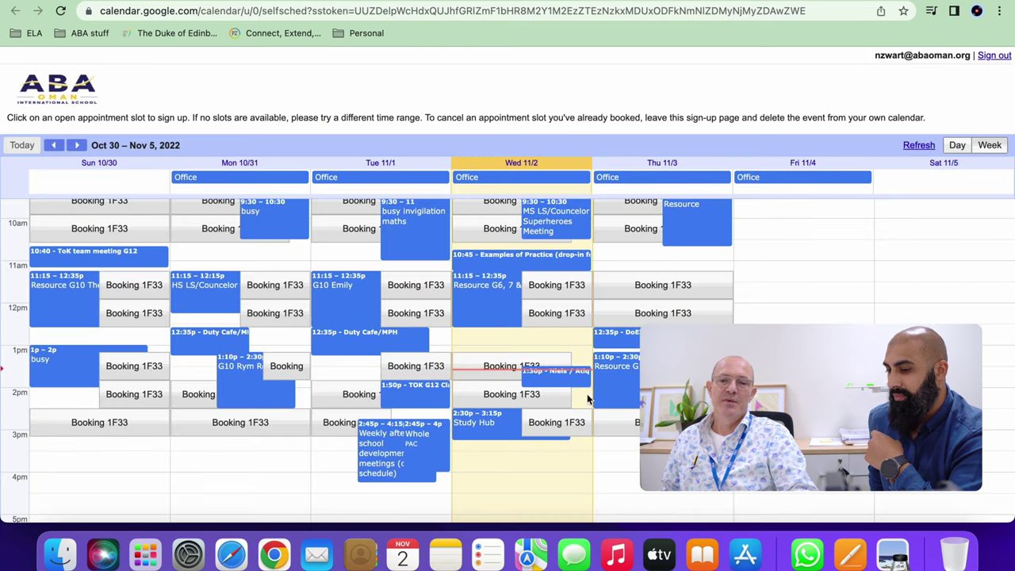